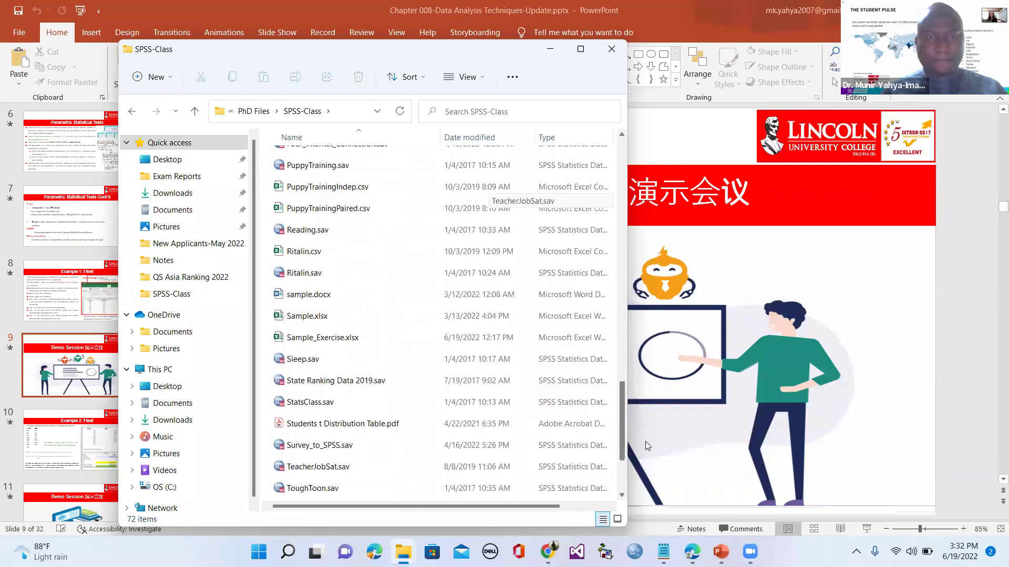
Open the Sample_Exercise.xlsx workbook and show its "Example 1_ t-test" sheet in a maximized window.
double_click(296, 302)
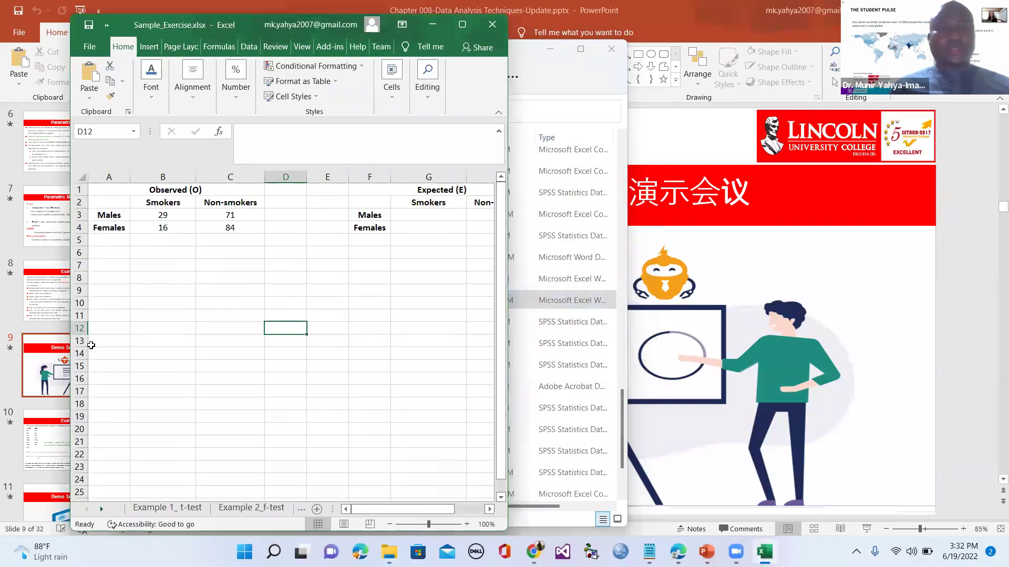
left_click(143, 509)
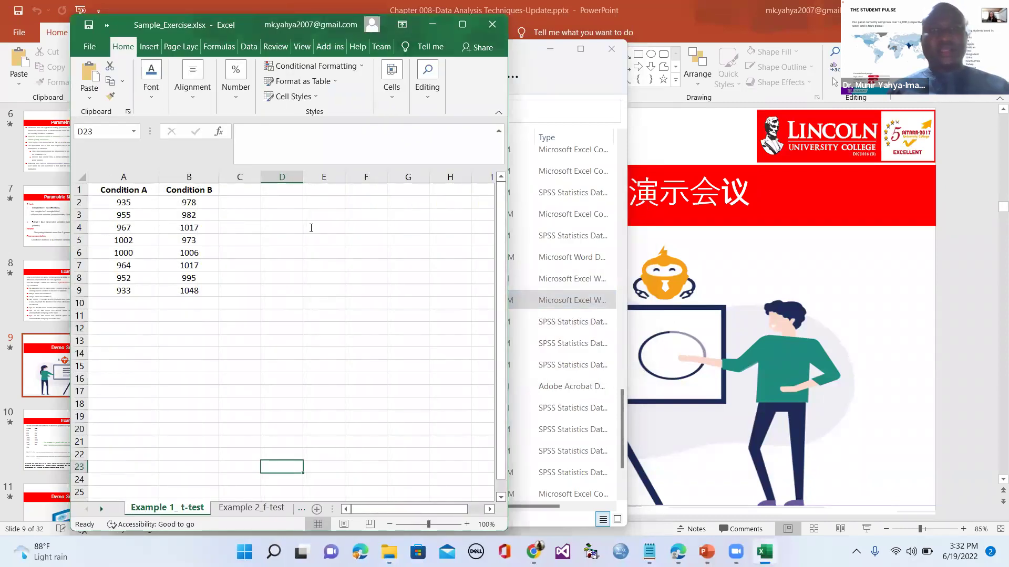
left_click(462, 24)
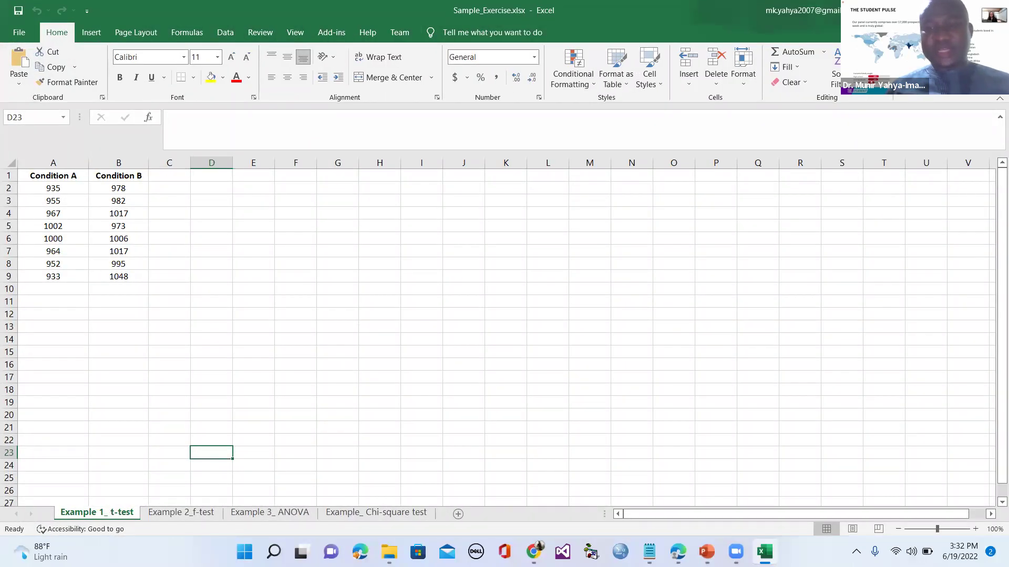
Switch to the Chapter 008 PowerPoint presentation and view the "Example 1: t-test" slide.
mouse_move(707, 551)
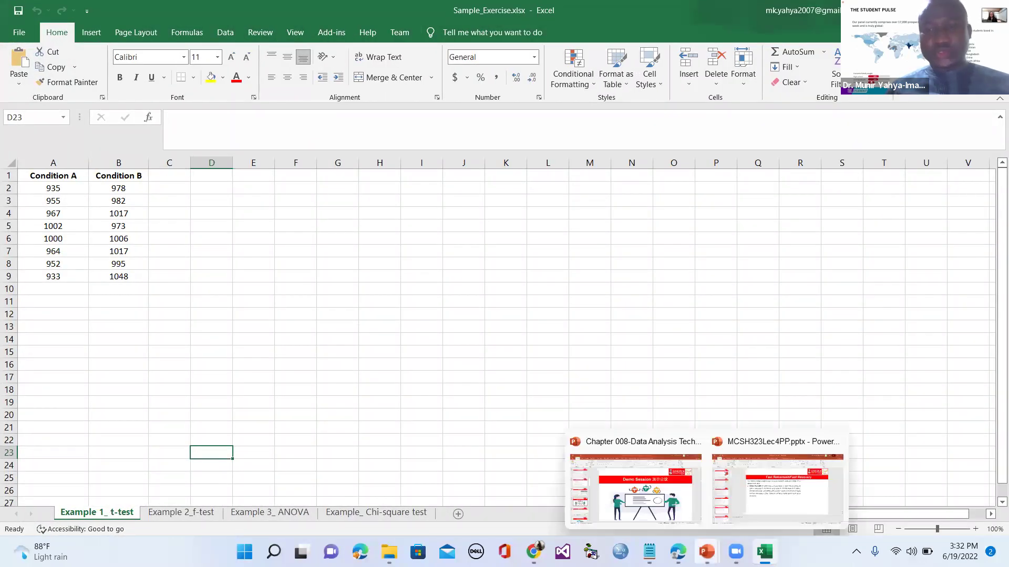
key("alt+Tab")
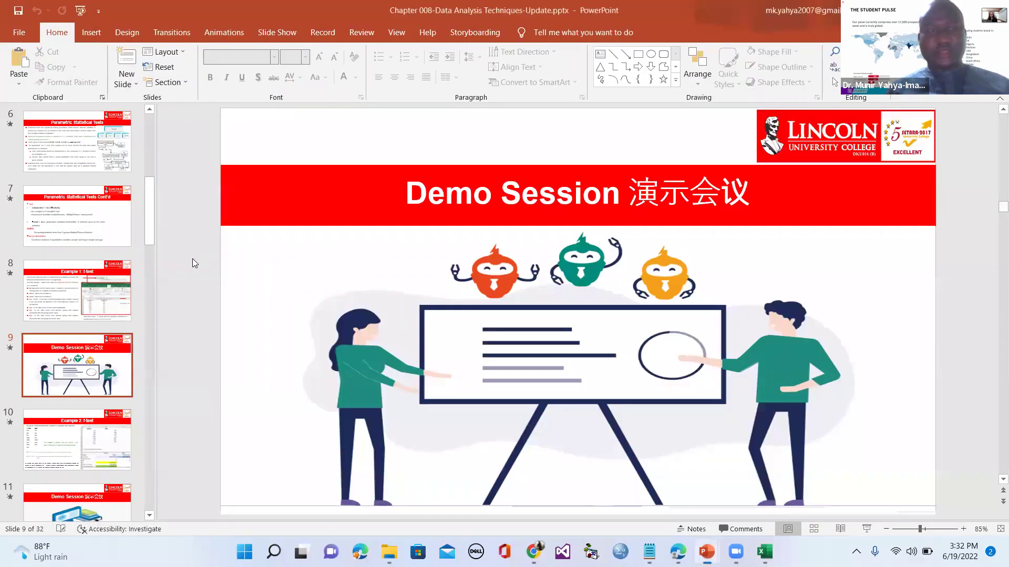
left_click(102, 295)
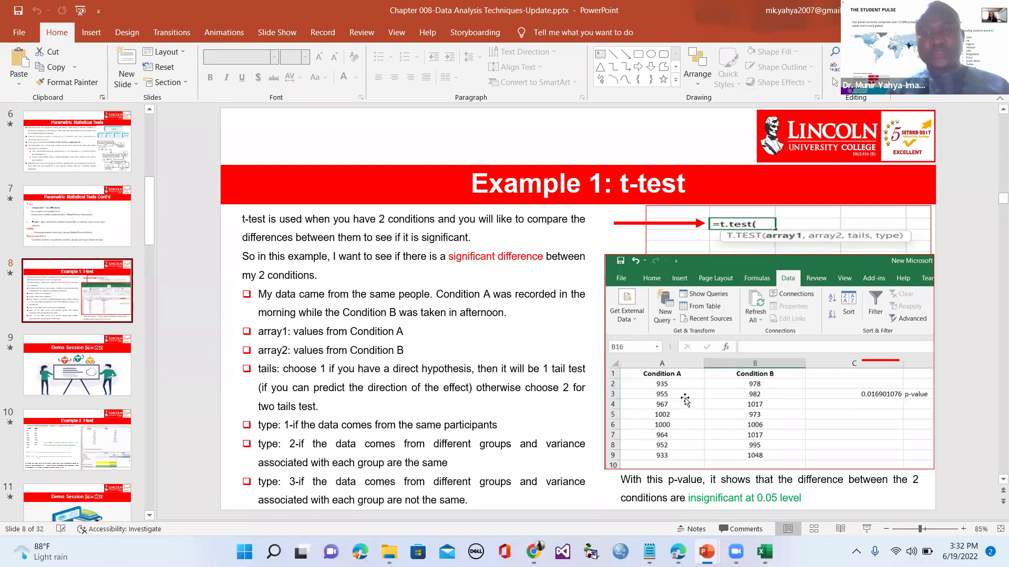
Return to the Excel workbook and look over the Condition A and Condition B data in columns A and B.
mouse_move(730, 549)
left_click(764, 552)
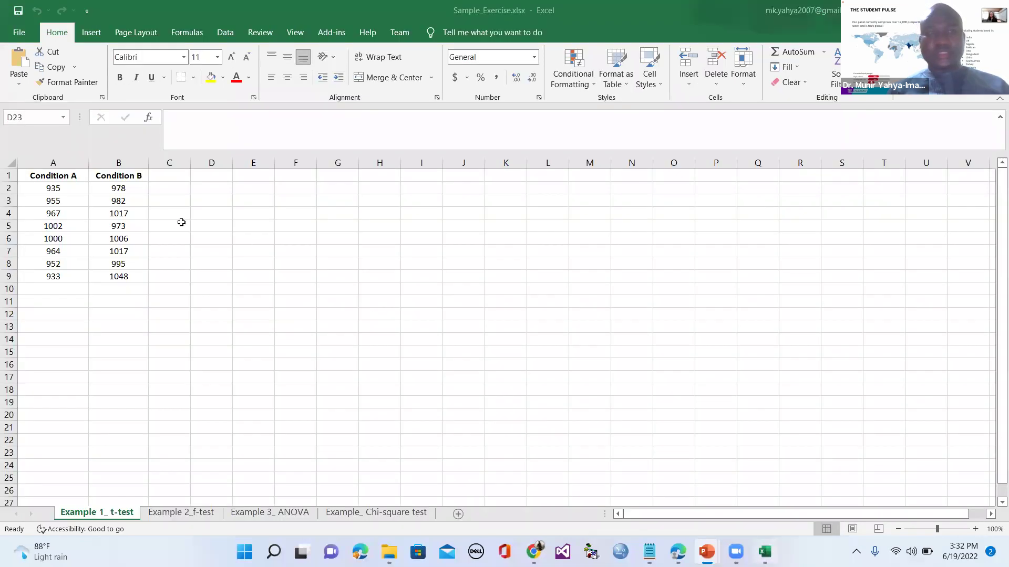
left_click(47, 180)
left_click(119, 187)
left_click(118, 202)
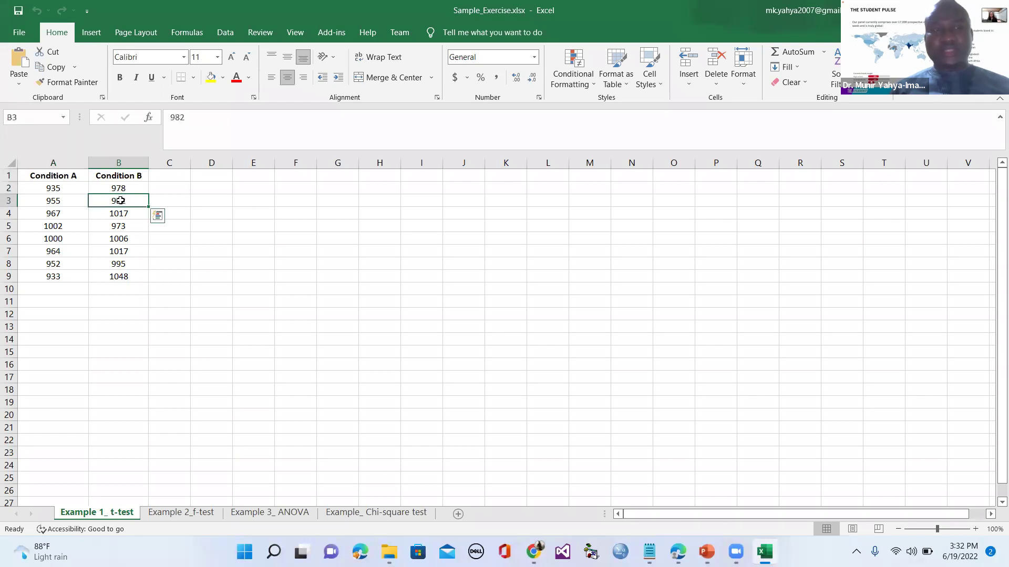
left_click(120, 251)
left_click(41, 236)
left_click(42, 260)
left_click(53, 287)
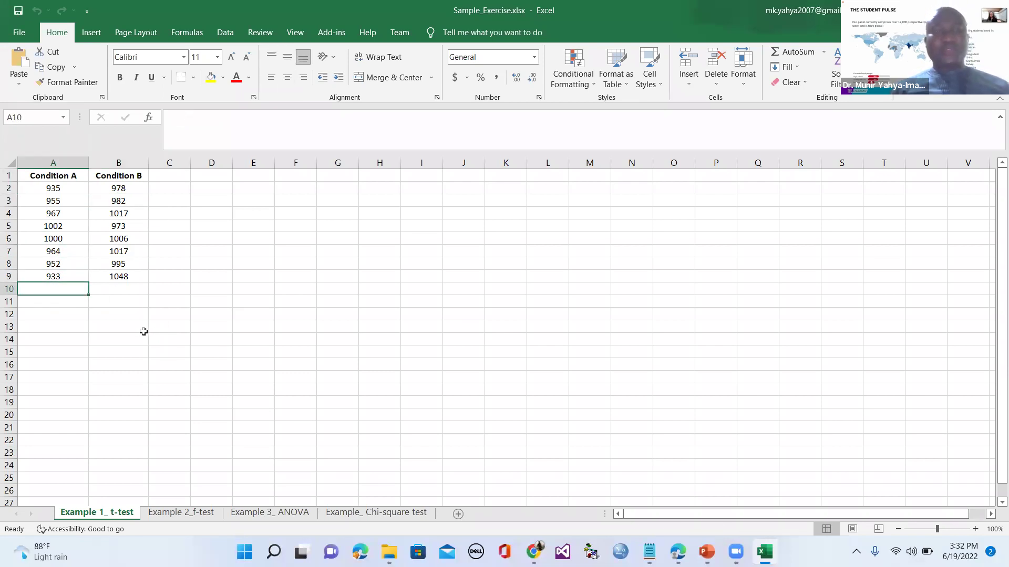
left_click(48, 183)
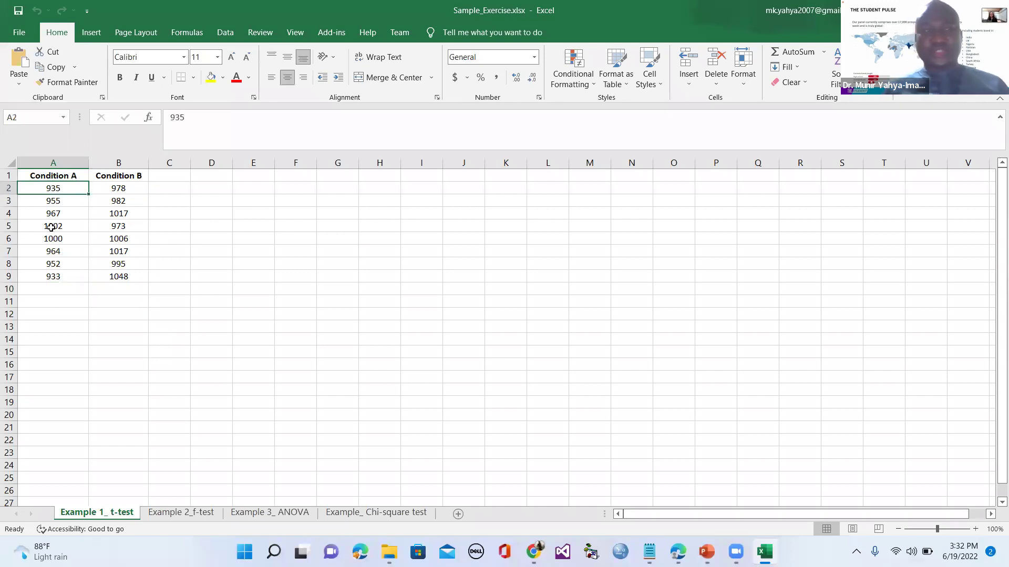
left_click(52, 175)
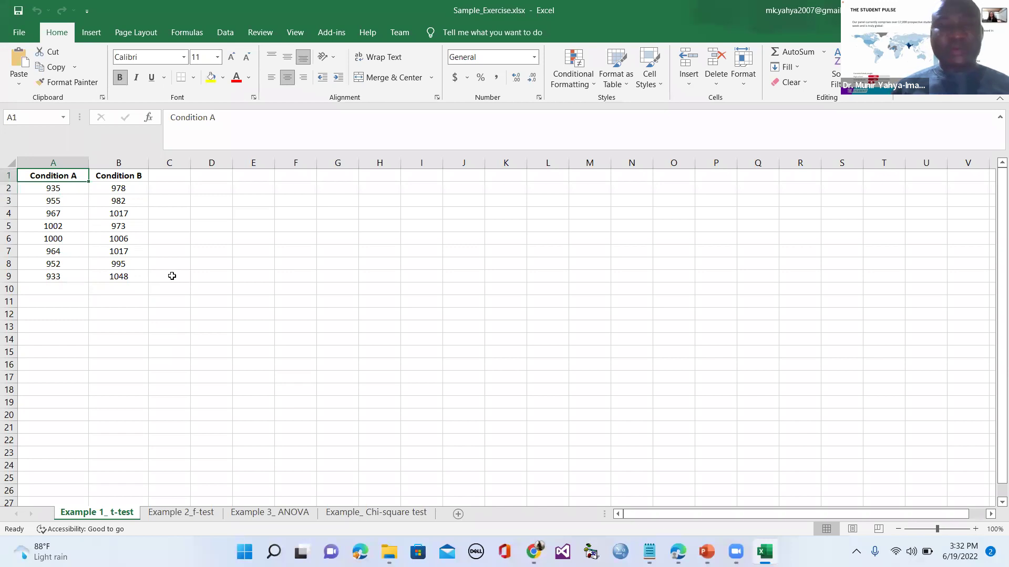
Enter the label "p-value" in cell C11 and select cell D11 beside it.
left_click(170, 301)
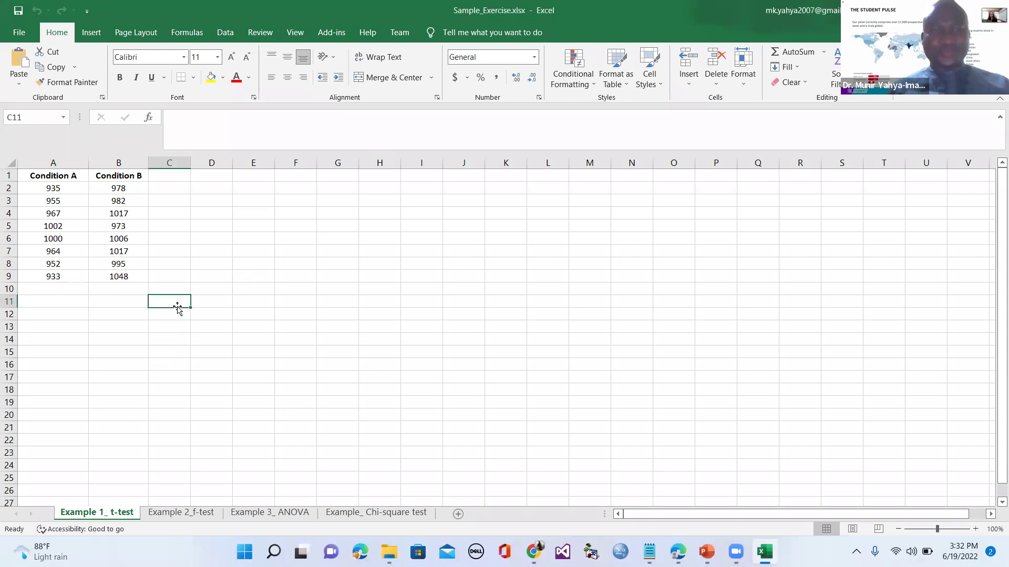
type("p-value")
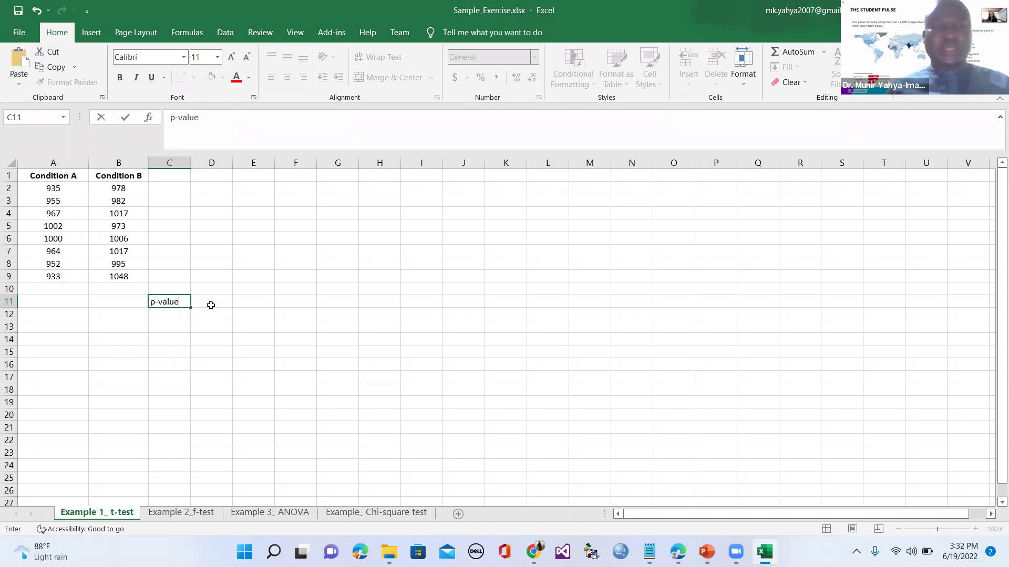
left_click(209, 304)
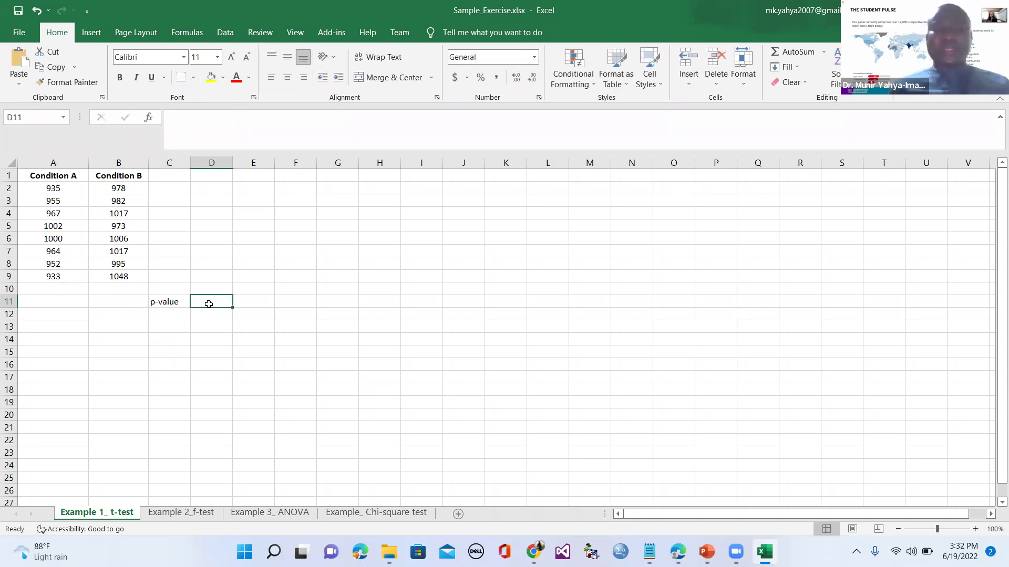
Begin a T.TEST formula in D11 with A1:A9 as the first array and B1:B9 as the second.
type("=")
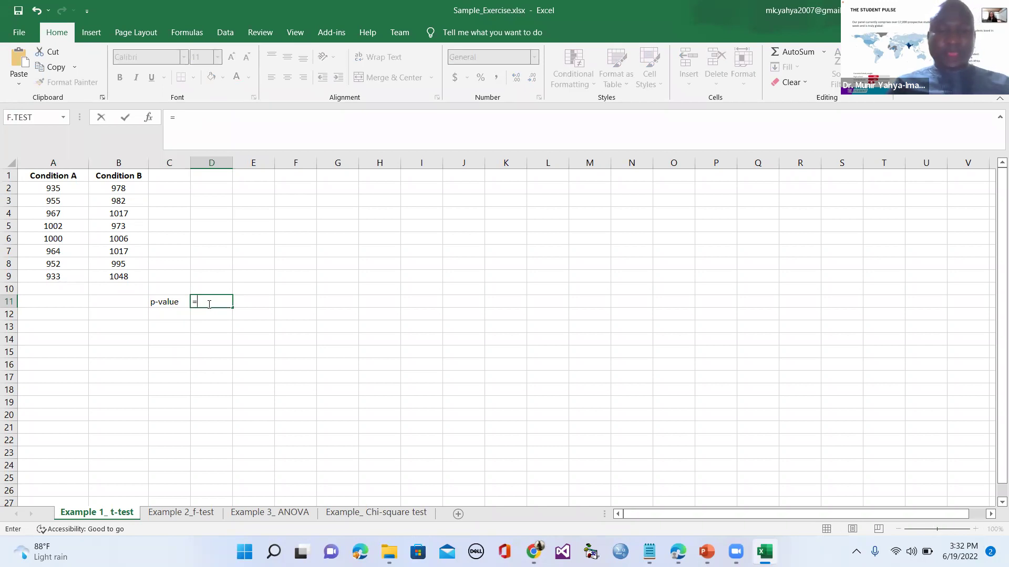
type("t.")
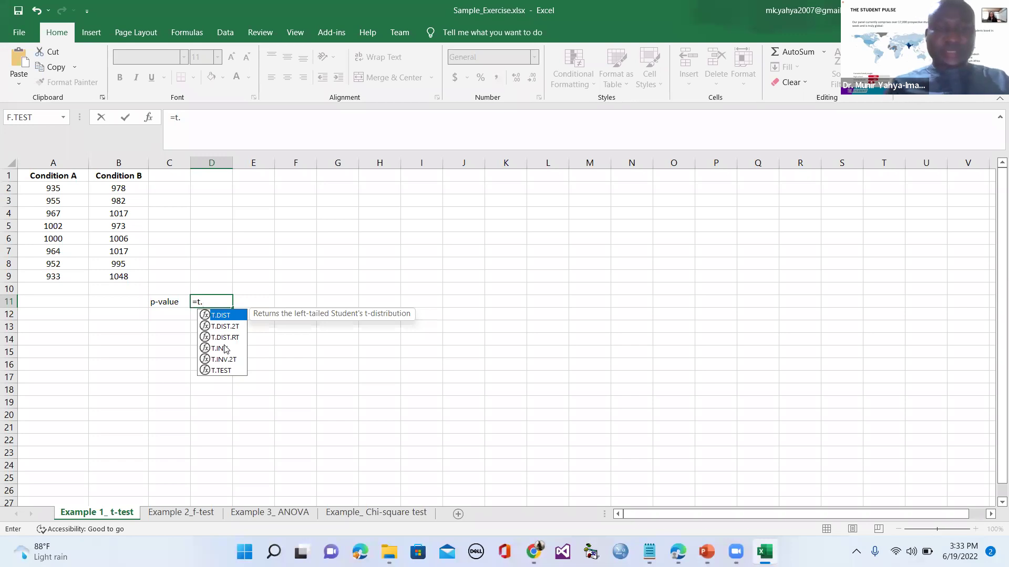
type("test")
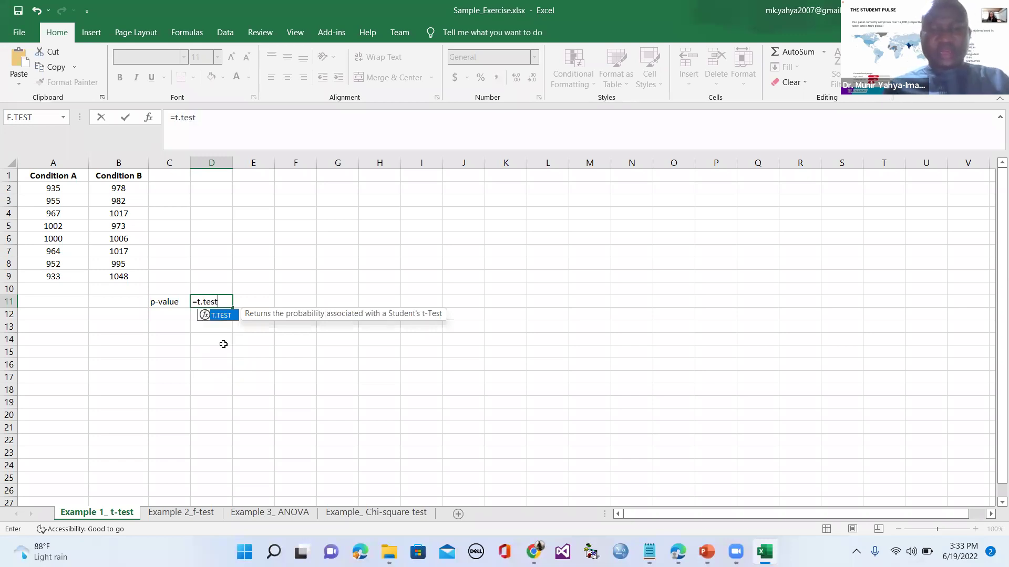
type("(")
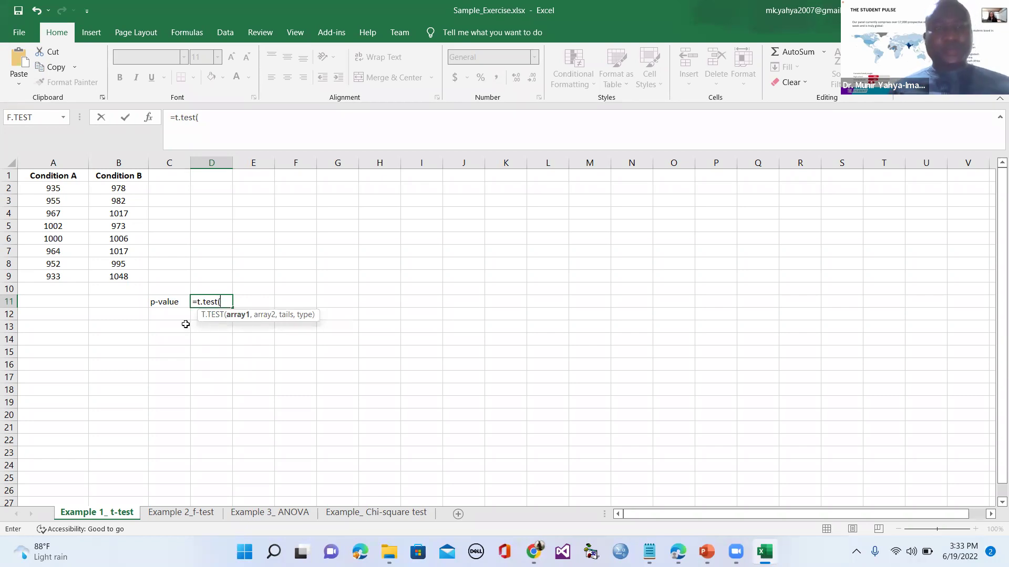
left_click(56, 174)
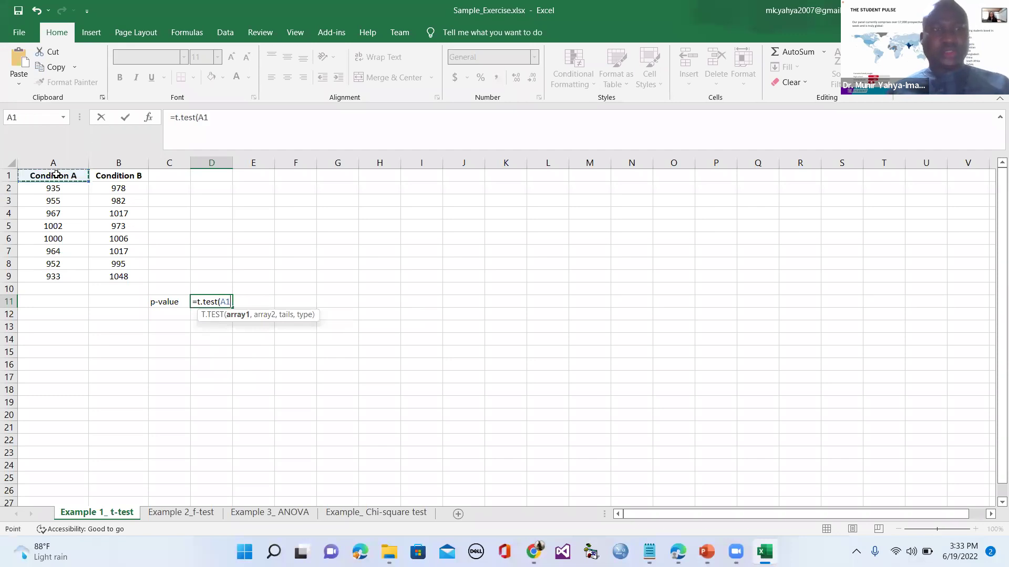
left_click_drag(56, 174, 56, 282)
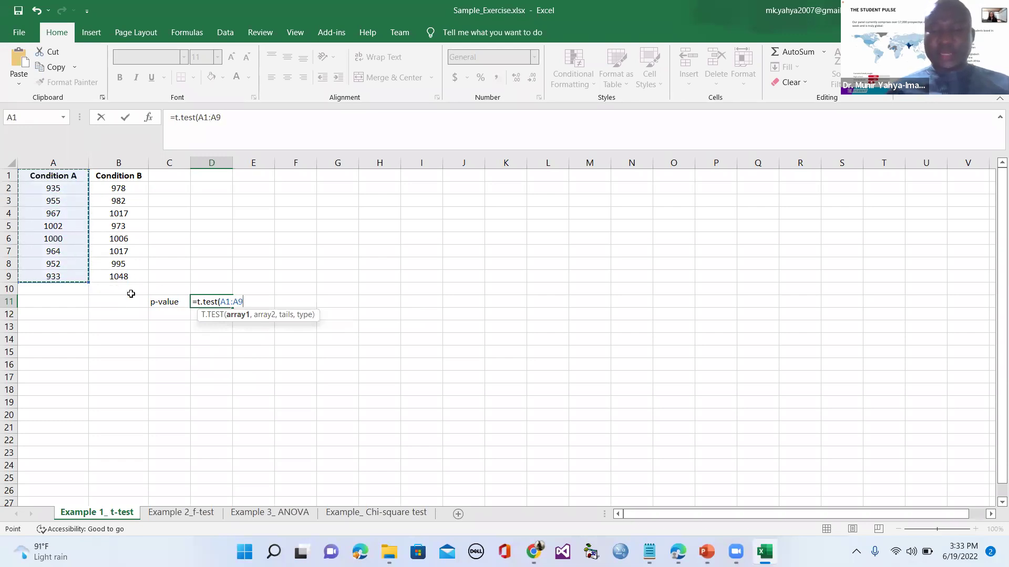
type(",")
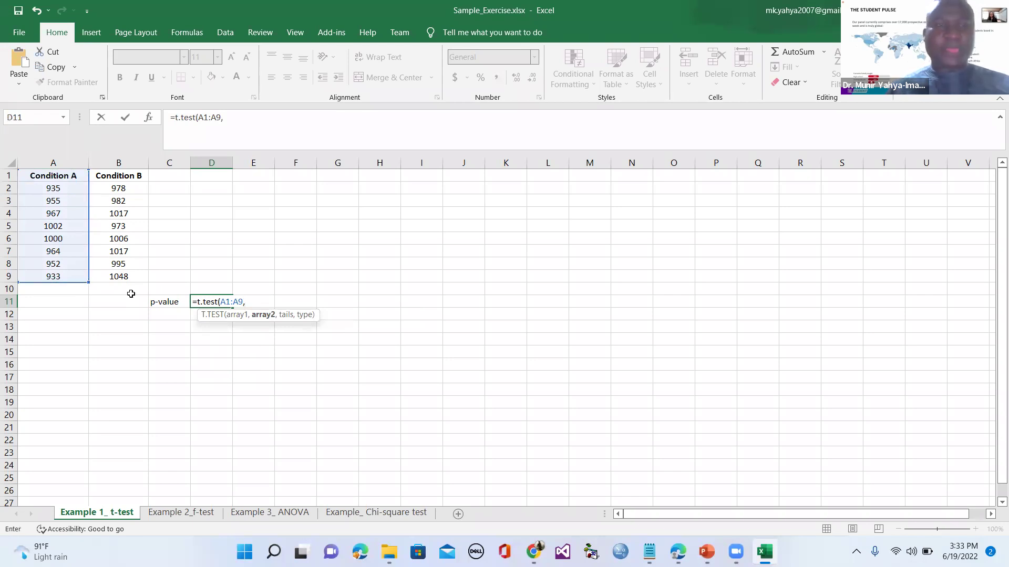
left_click(119, 175)
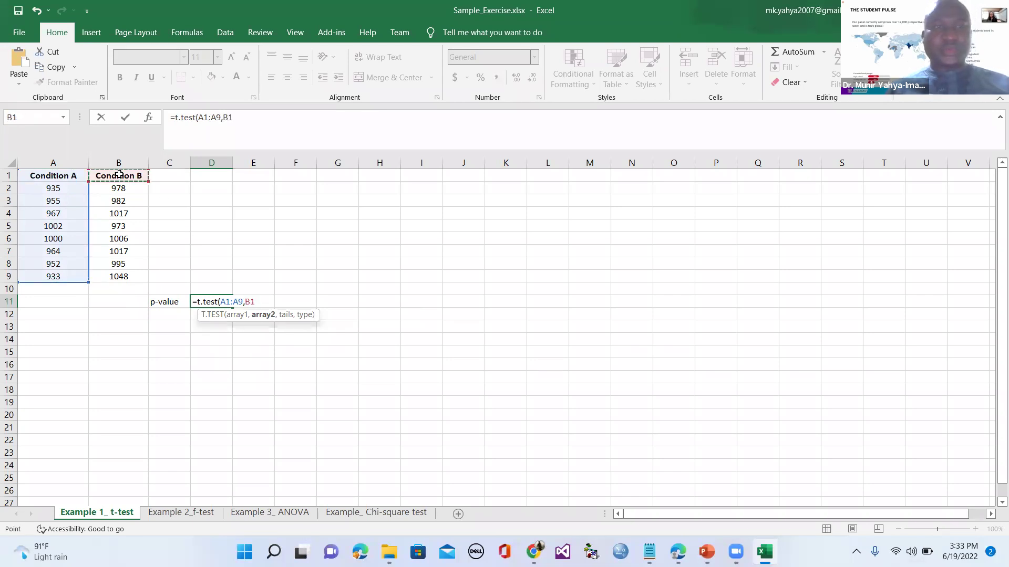
left_click_drag(119, 175, 118, 277)
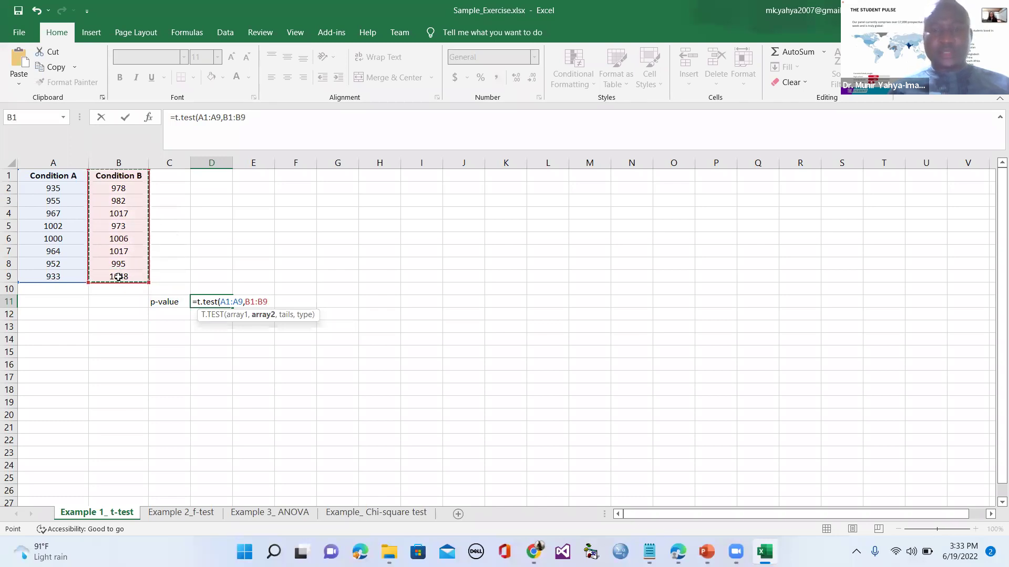
Complete the T.TEST formula with 1 for a one-tailed distribution and 1 for a paired test.
type(",")
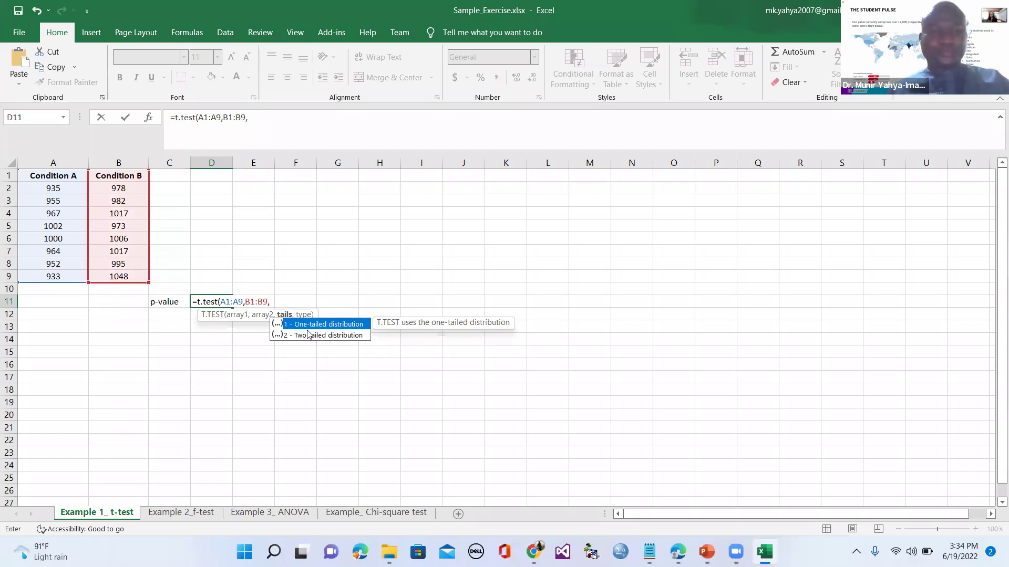
type("1,")
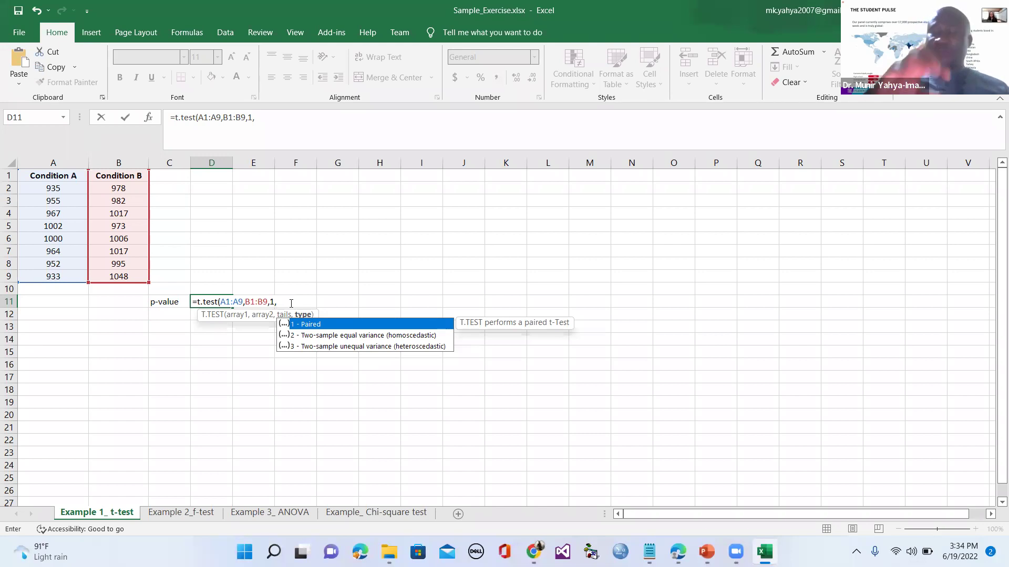
type("1")
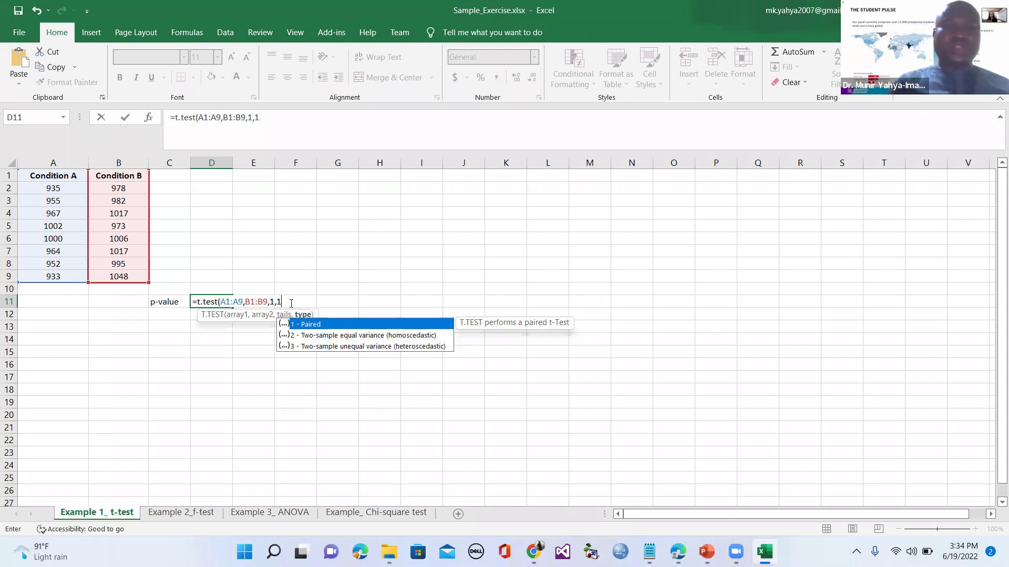
type(")")
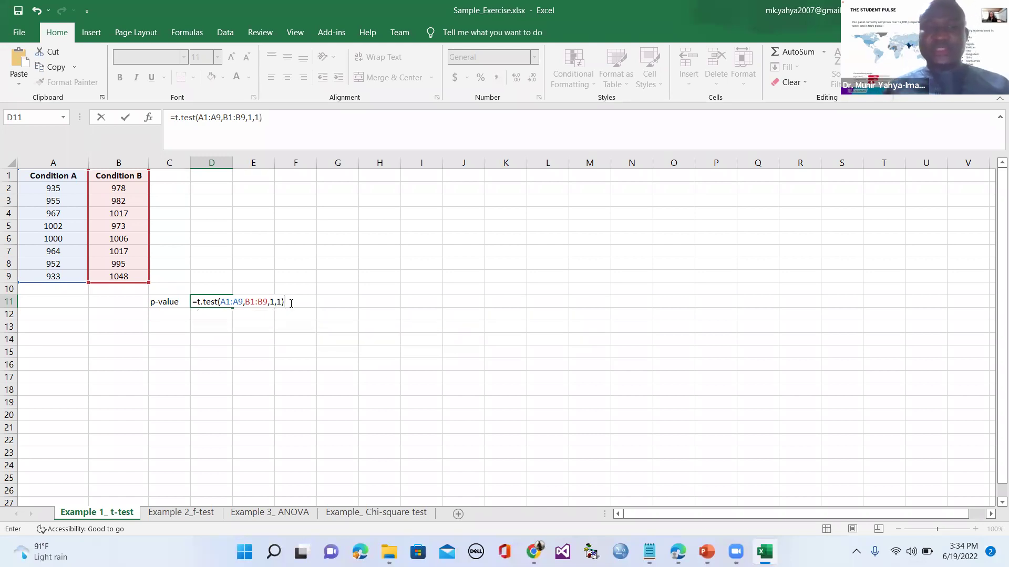
key("Return")
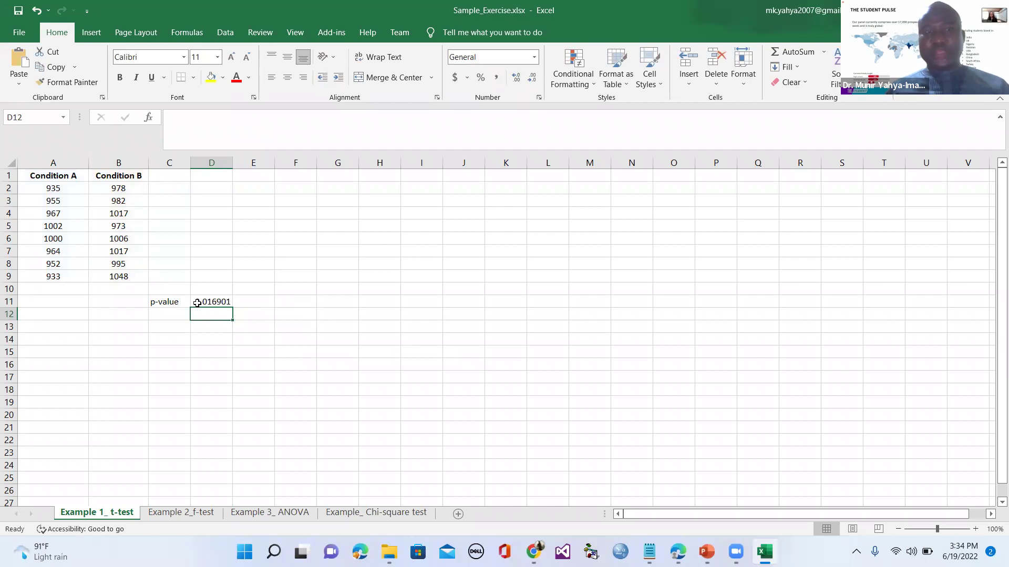
Format the p-value in D11 to show two decimal places.
left_click(215, 300)
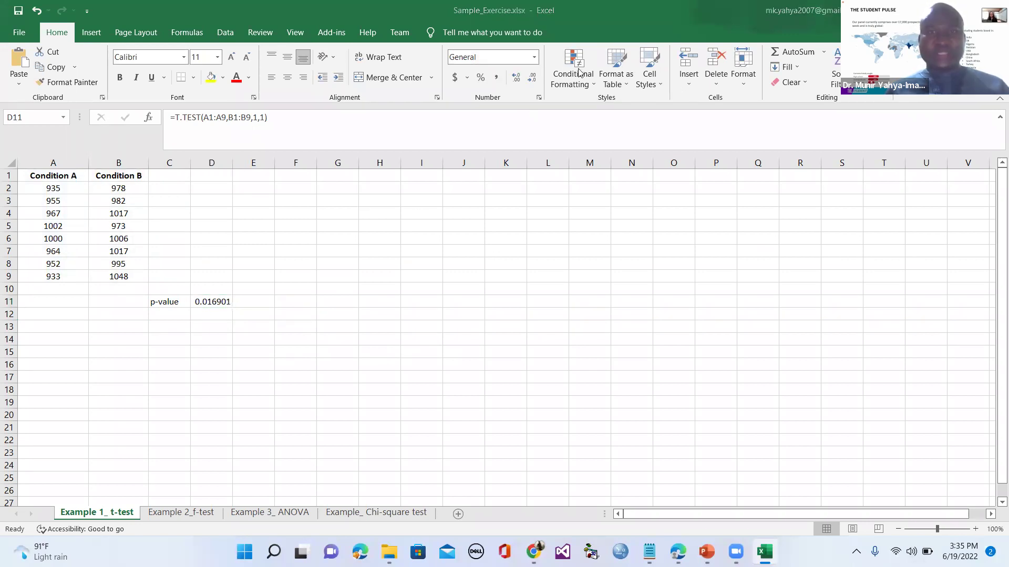
left_click(517, 82)
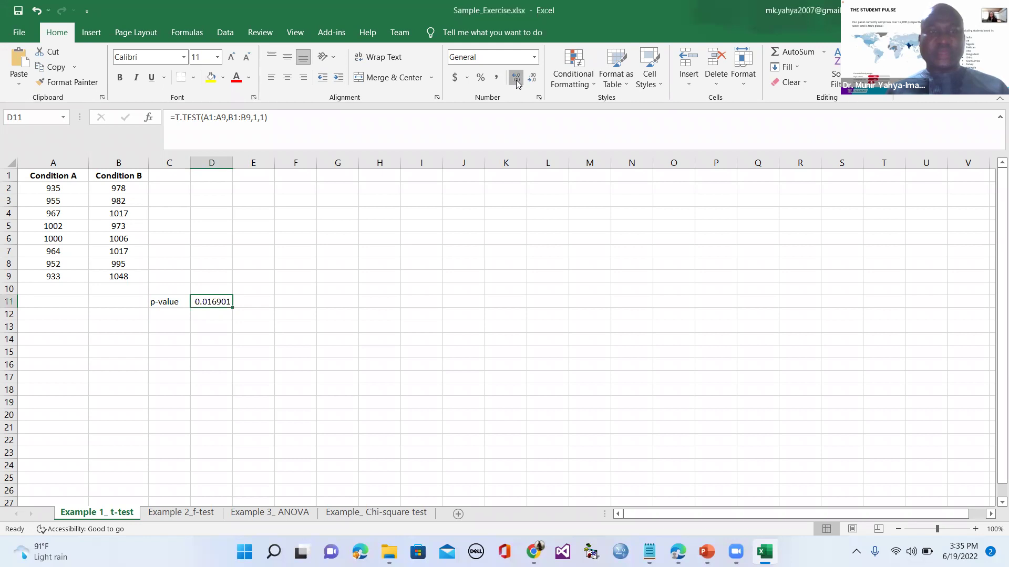
left_click(517, 82)
left_click(533, 81)
left_click(533, 82)
left_click(533, 82)
left_click(533, 81)
left_click(533, 81)
left_click(532, 81)
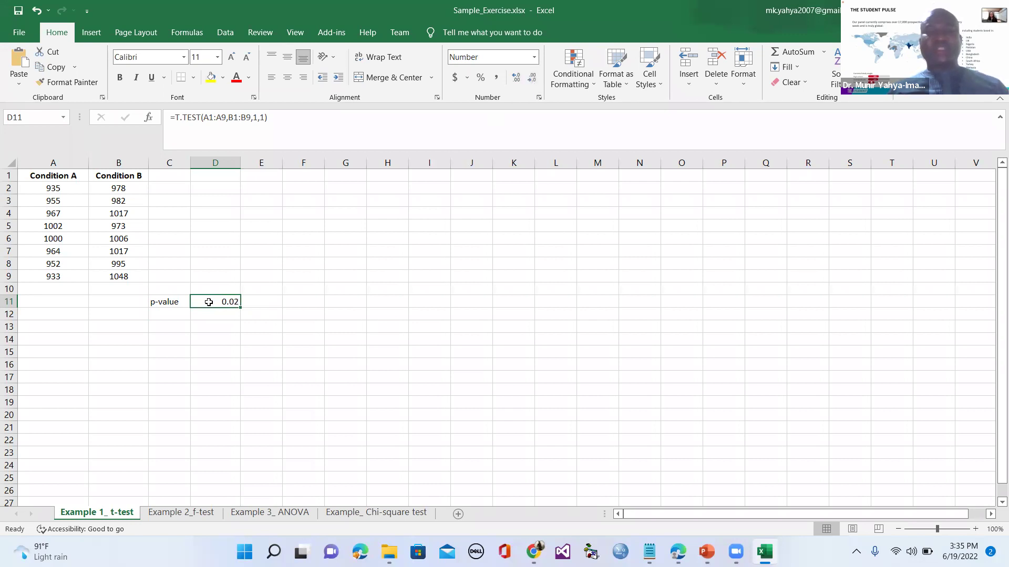
left_click(217, 324)
mouse_move(221, 299)
left_mouse_down()
mouse_move(252, 298)
mouse_move(203, 300)
left_mouse_up()
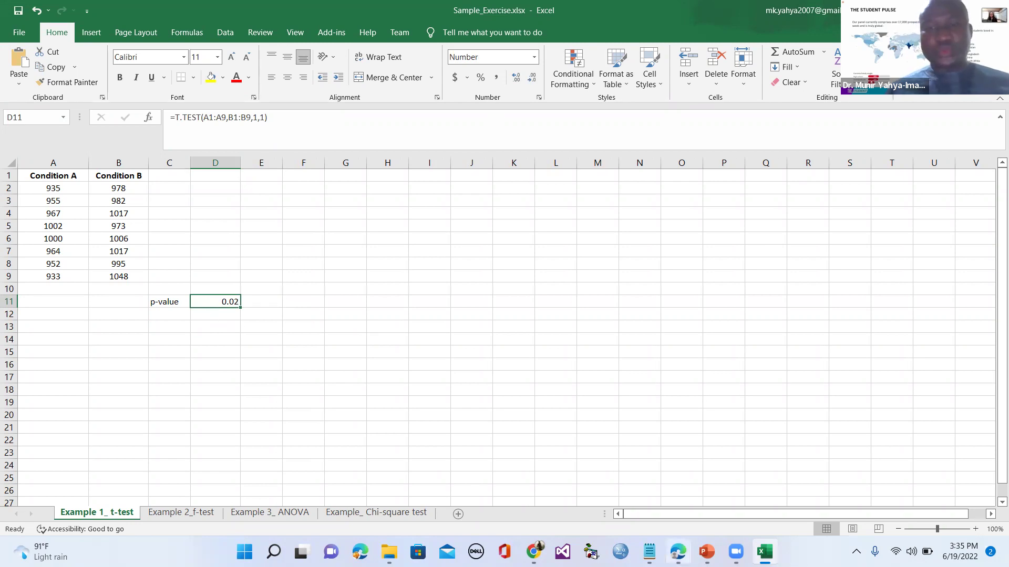
Switch back to the "Example 1: t-test" slide in PowerPoint and examine its p-value example and conclusion.
mouse_move(707, 551)
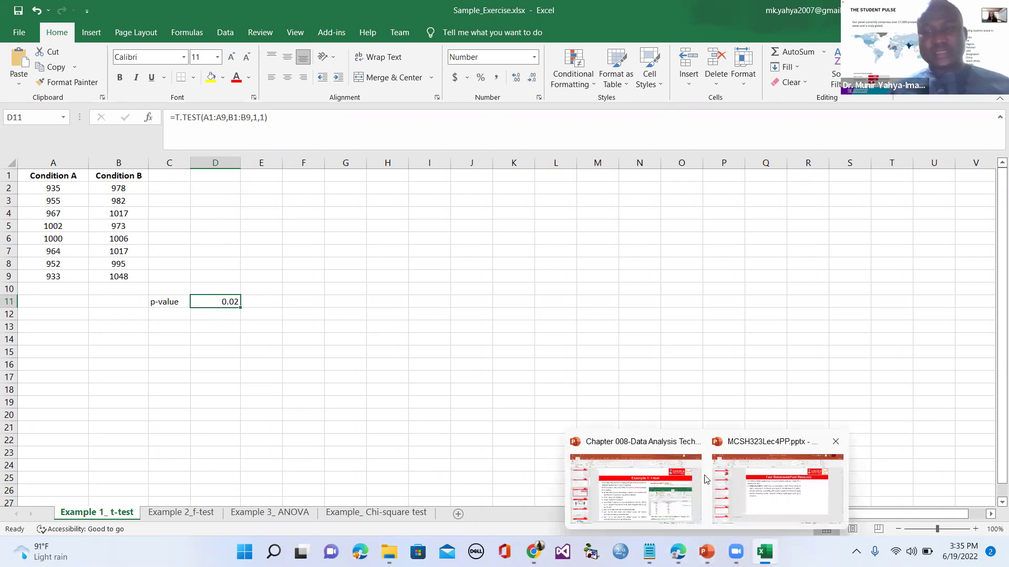
left_click(747, 507)
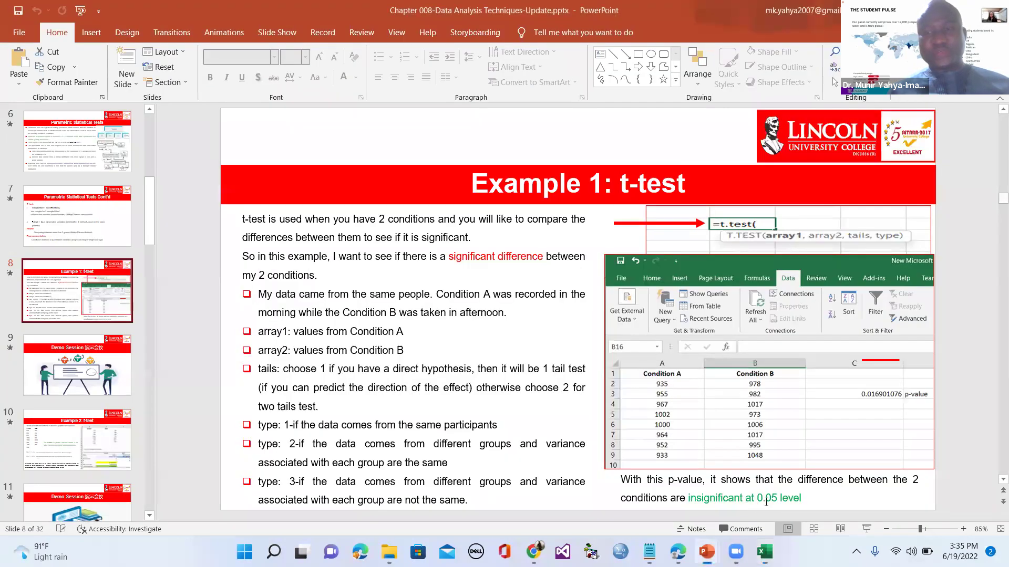
left_click(880, 361)
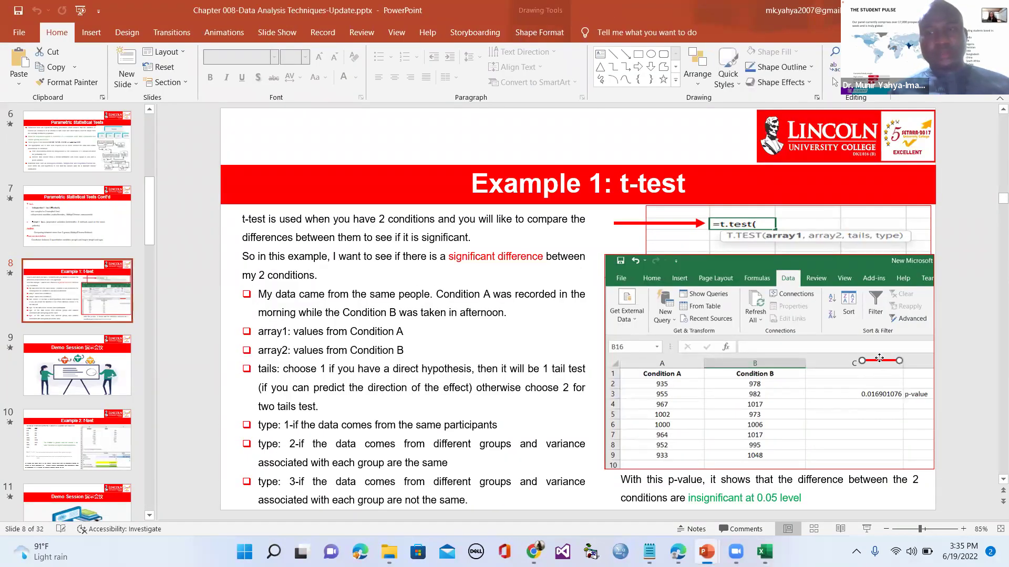
Move the short red line on the slide down so it underlines the 0.016901076 p-value in the spreadsheet image.
left_click_drag(880, 361, 880, 362)
key("Down")
key("Down")
key("Down")
key("Down")
key("Down")
key("Down")
key("Down")
key("Down")
key("Down")
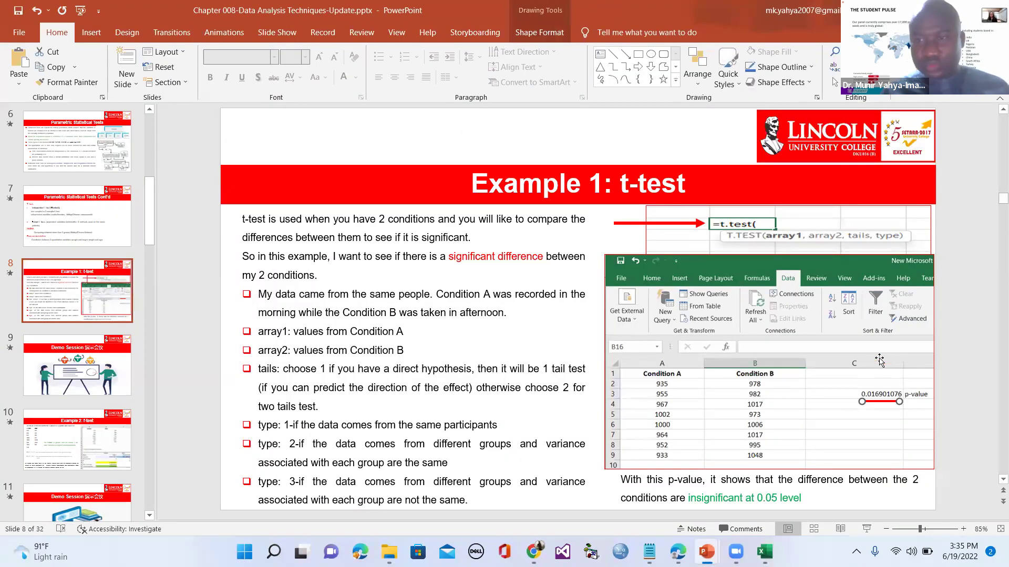
key("ctrl+Up")
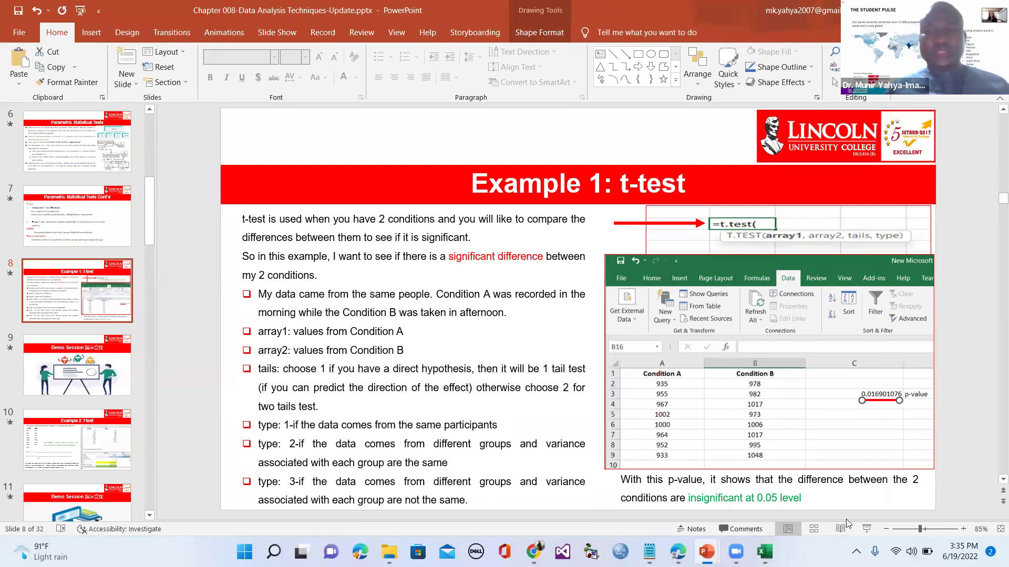
Switch to the Sample_Exercise workbook in Excel to check the p-value in D11, and return to the Chapter 008 presentation in PowerPoint.
left_click(764, 552)
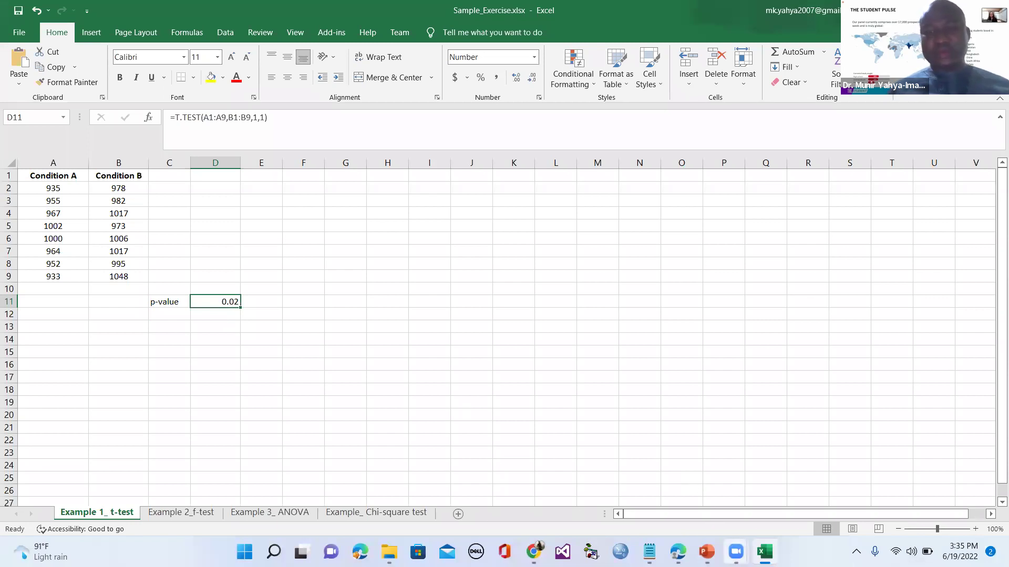
mouse_move(707, 551)
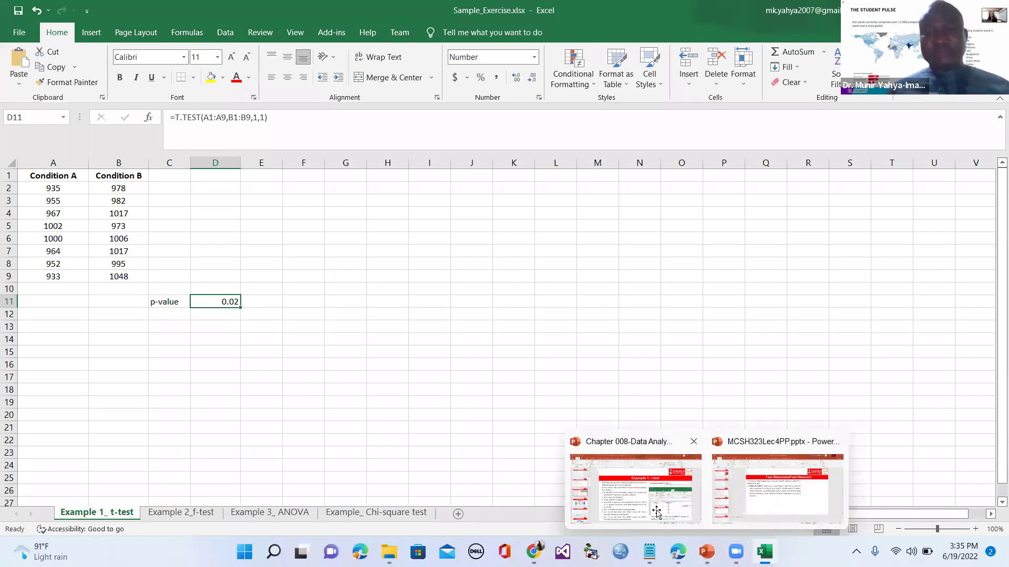
left_click(651, 491)
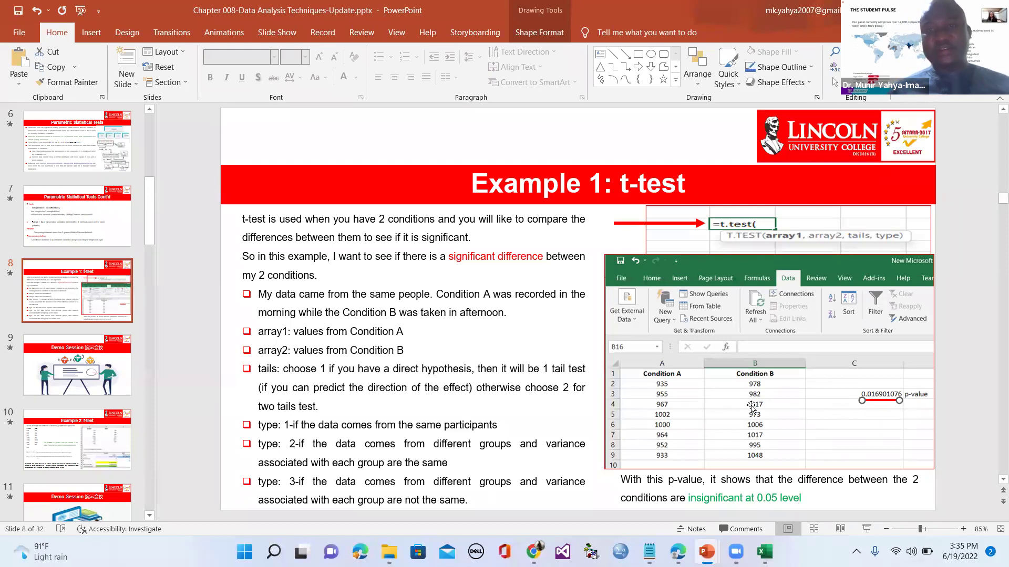
Deselect the red line and save the presentation.
left_click(945, 321)
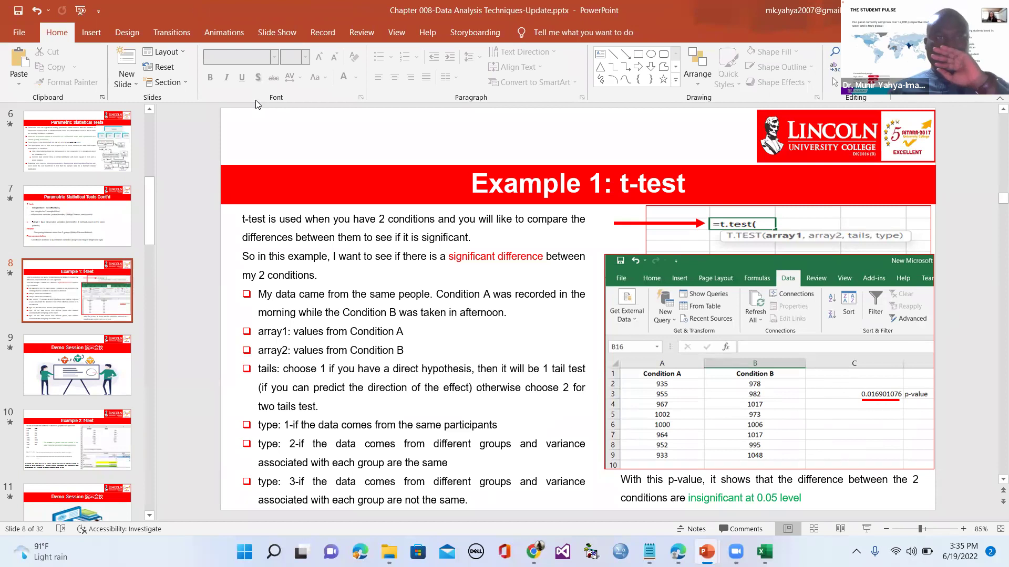
left_click(19, 10)
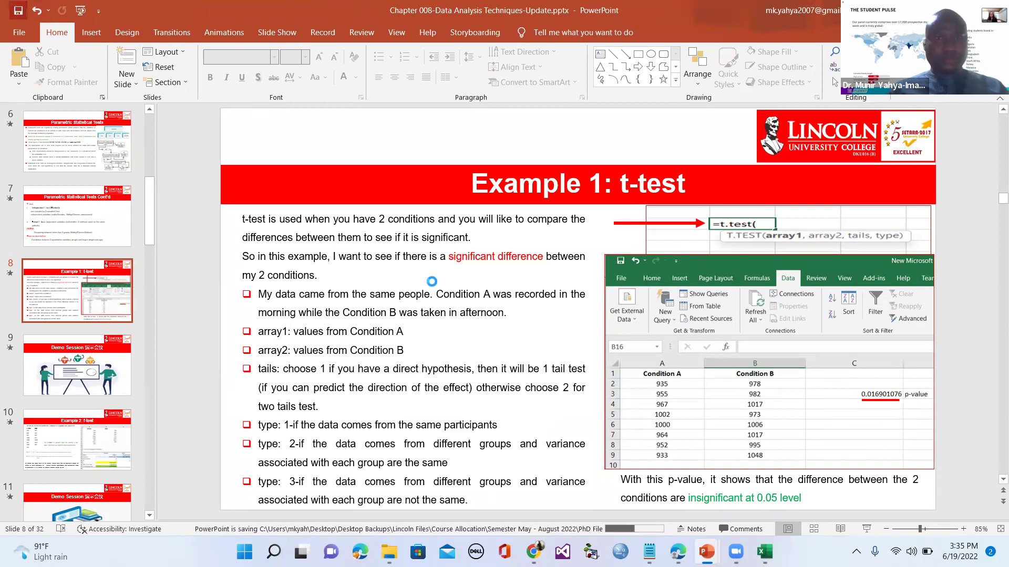
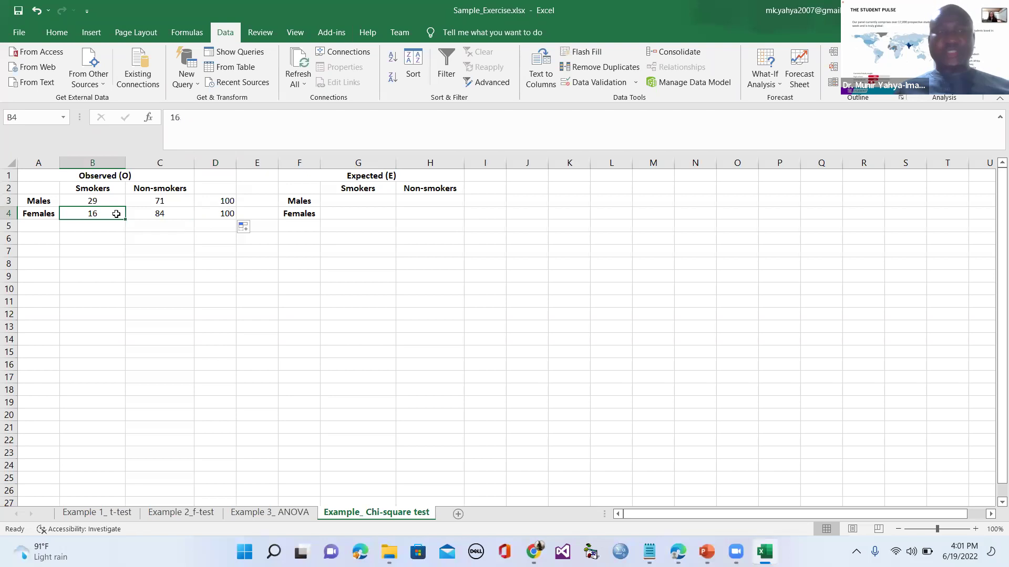
Total the observed smokers in B5 with =B3+B4 and copy the formula across to C5 for the non-smokers.
left_click(94, 226)
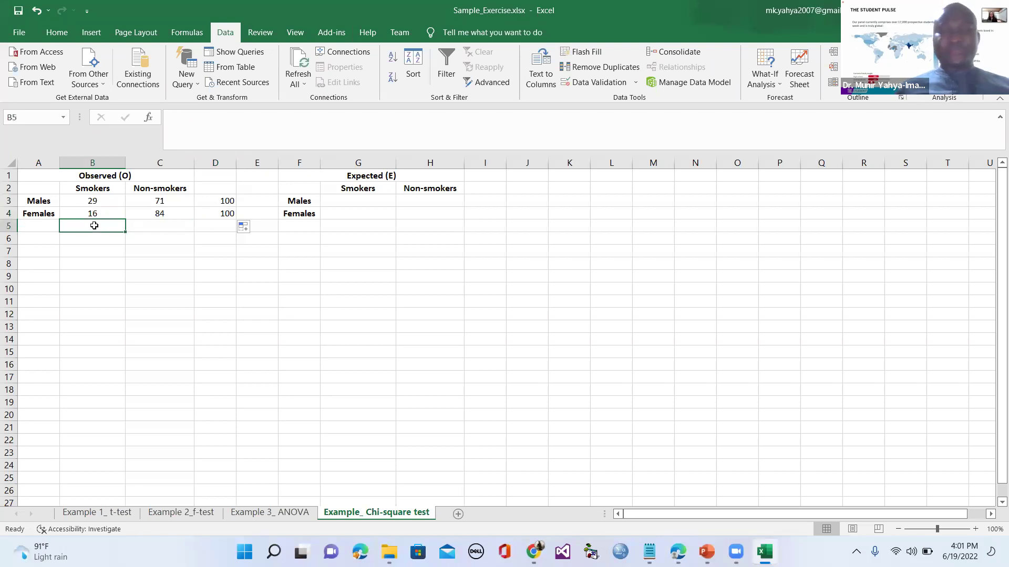
type("=")
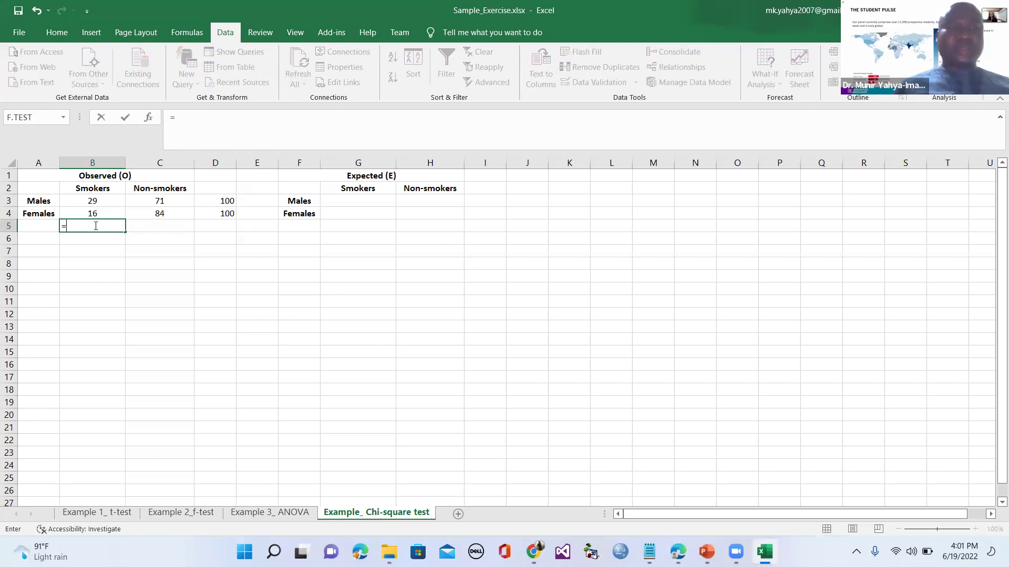
left_click(89, 200)
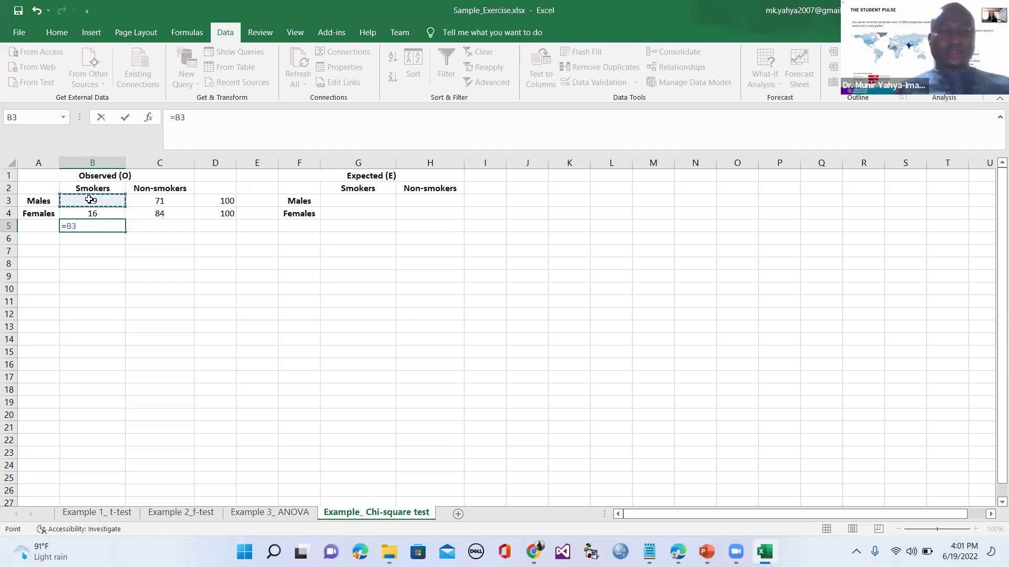
type("+")
left_click(93, 216)
key("Return")
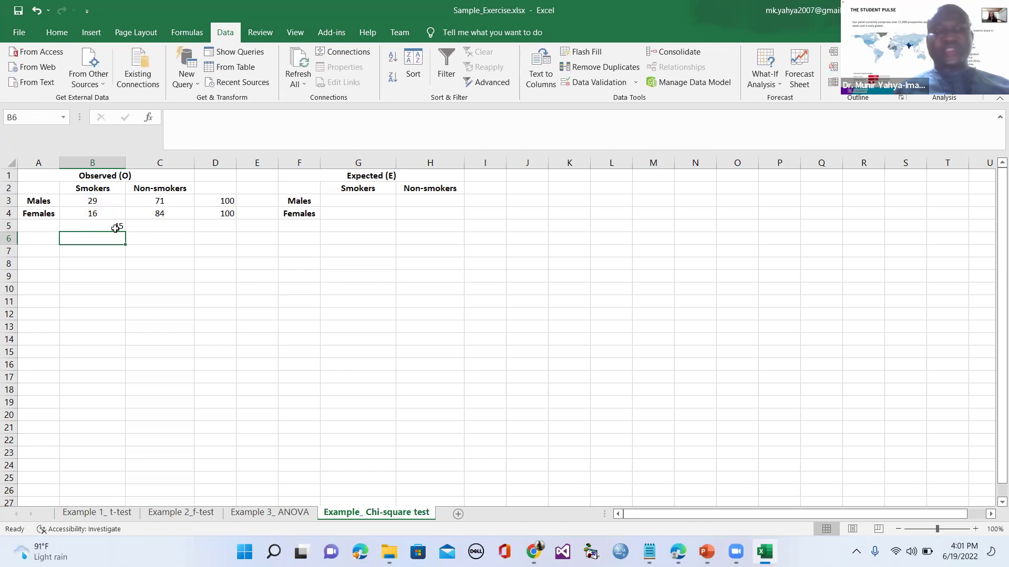
left_click(87, 225)
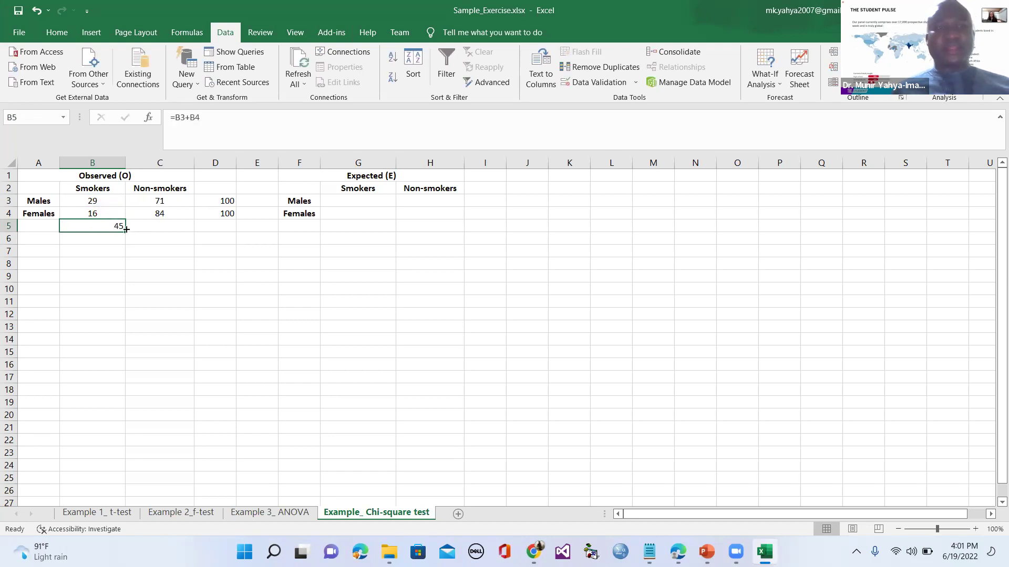
left_click_drag(125, 229, 184, 228)
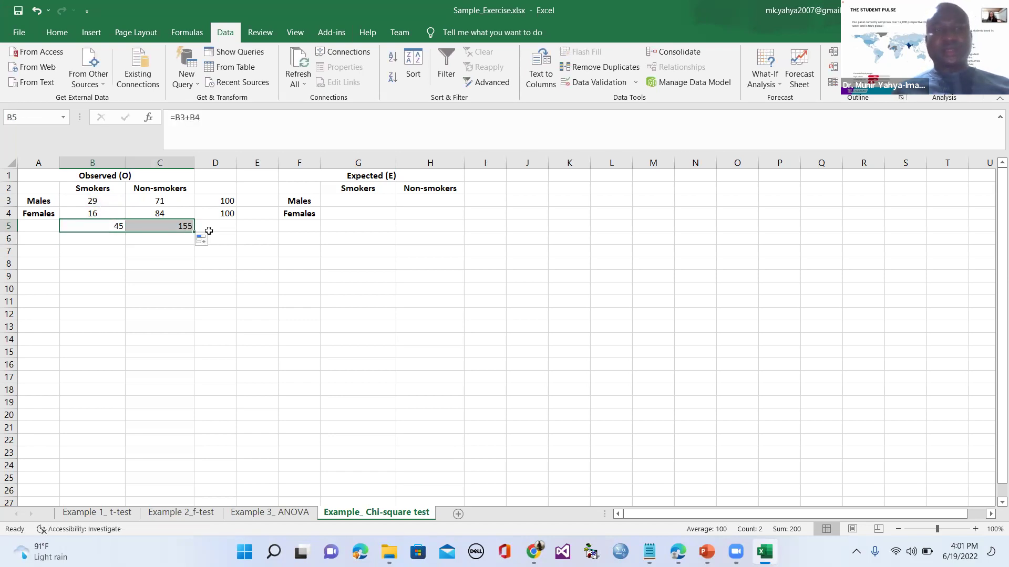
Review the column totals in B5 and C5 and the row totals in D3 and D4 of the observed table.
left_click(225, 227)
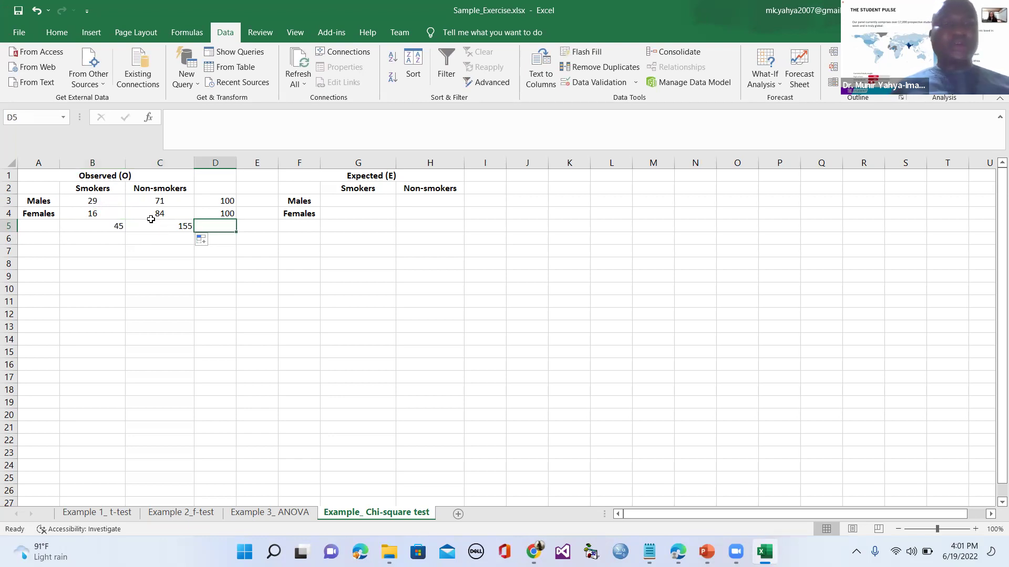
left_click(99, 230)
left_click(152, 228)
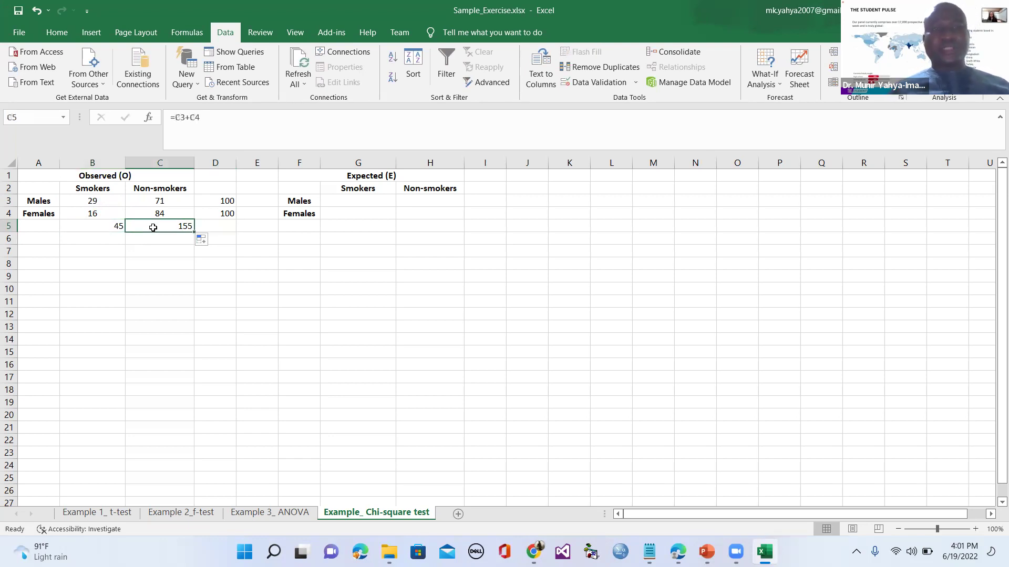
left_click(223, 201)
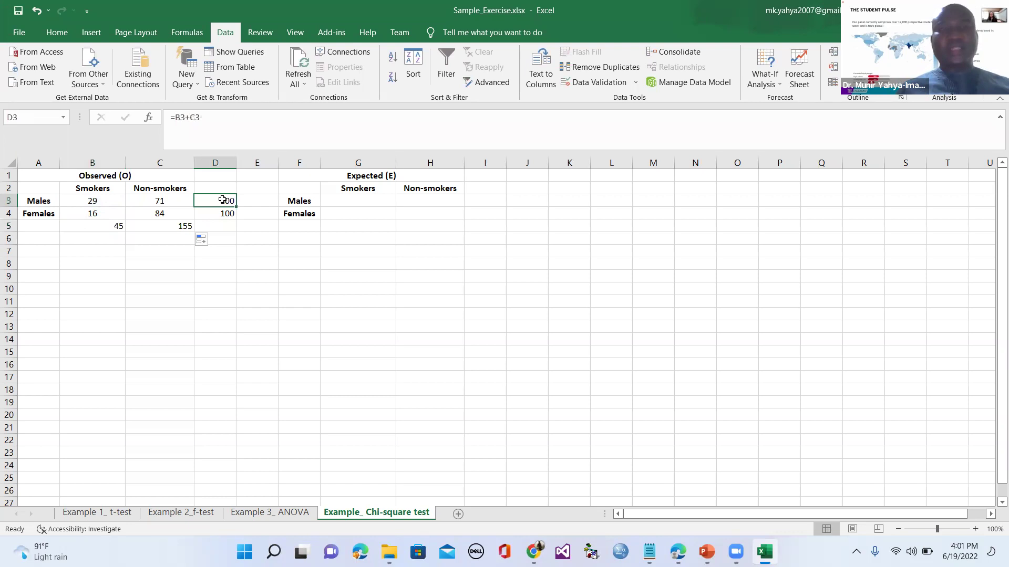
left_click(219, 227)
left_click(223, 213)
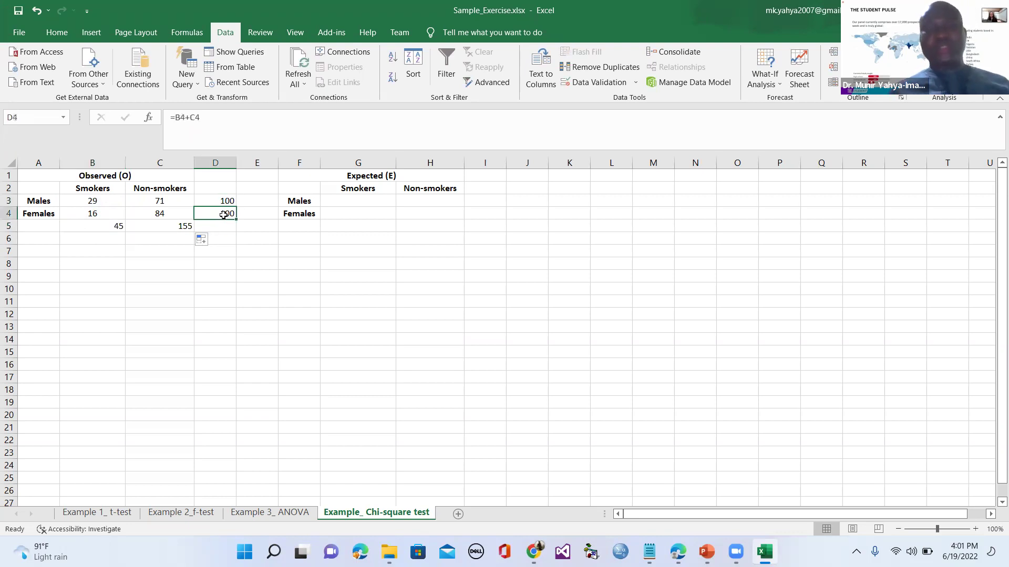
left_click(218, 226)
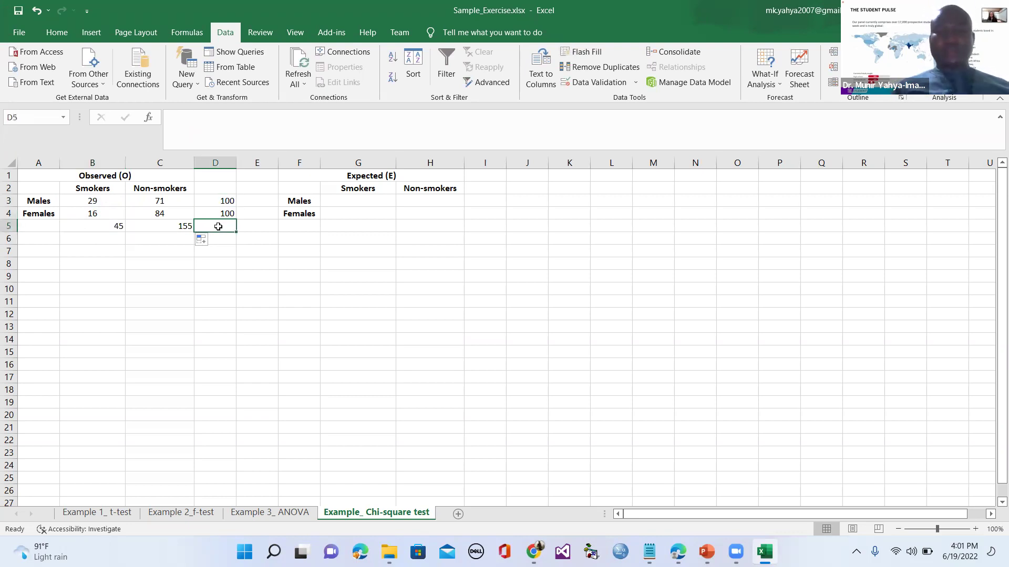
type("=")
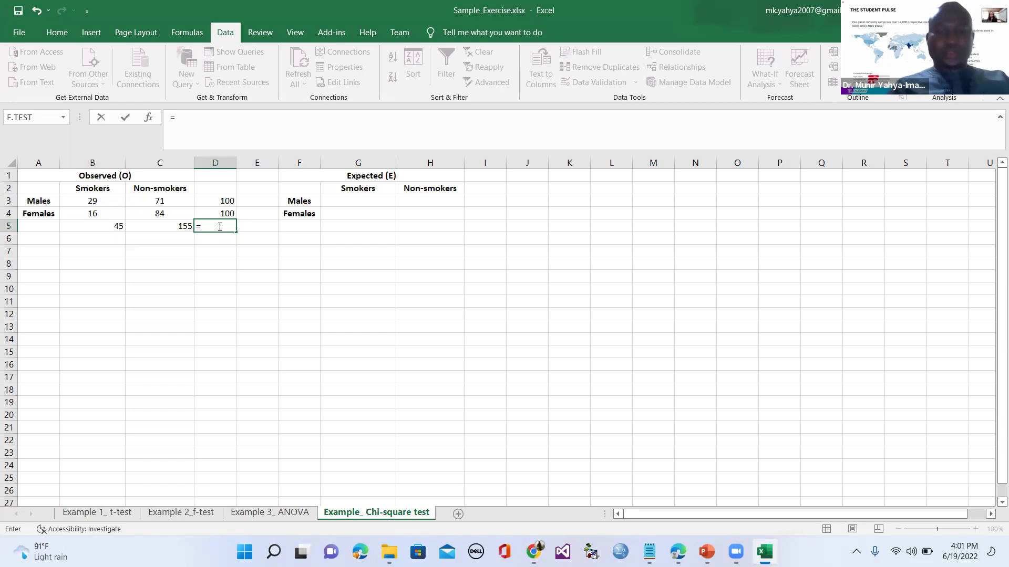
type("sum")
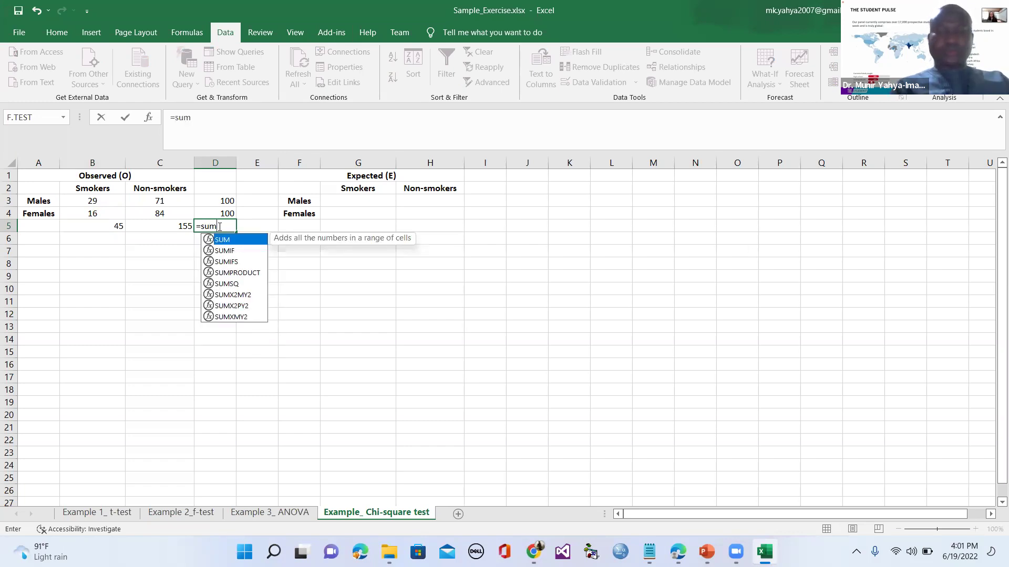
type("9")
key("BackSpace")
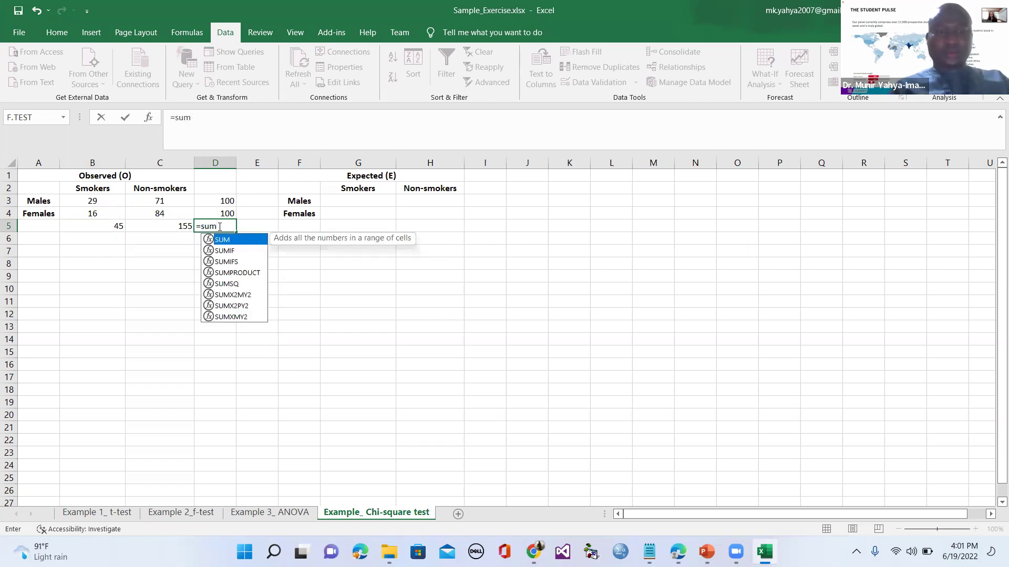
type("(")
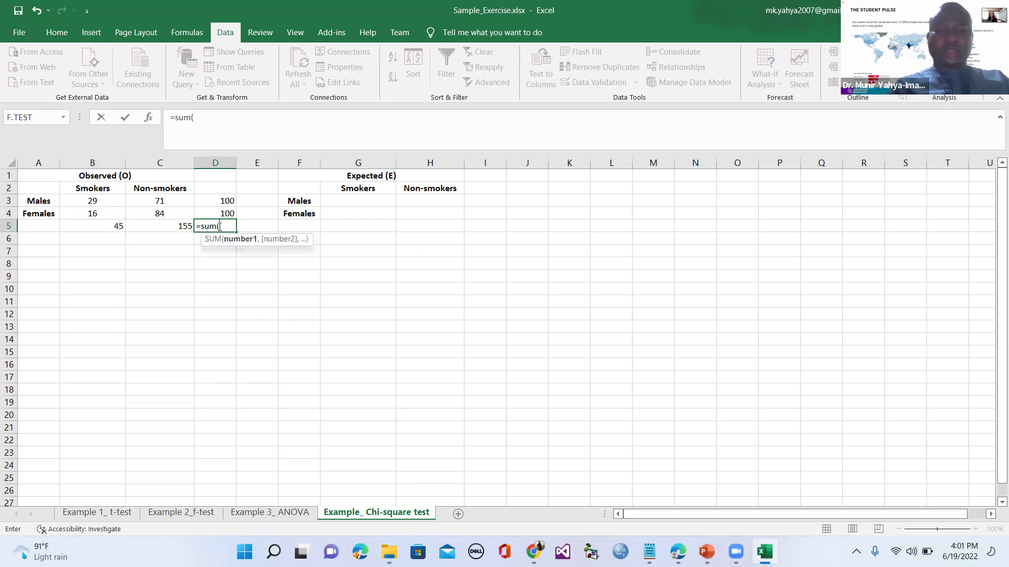
left_click(226, 198)
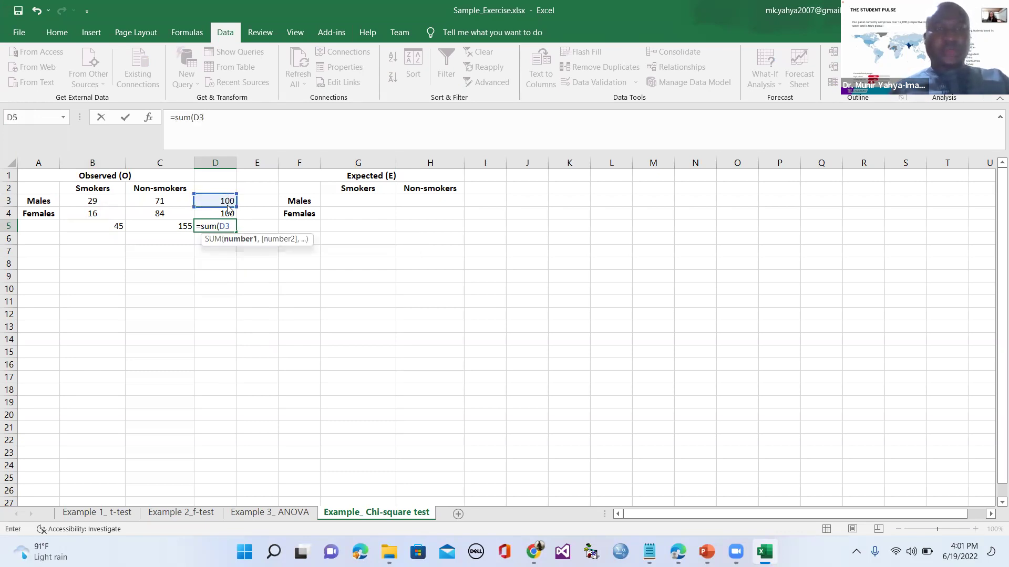
left_click(226, 213)
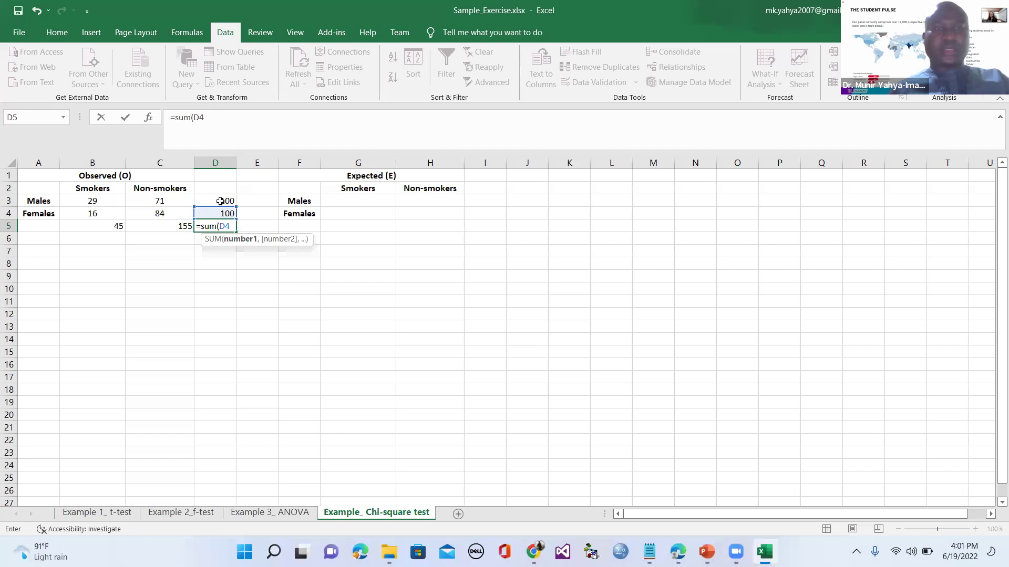
left_click(220, 201)
Calculate the grand total of the observed table in D5 with =SUM(D3,D4).
left_click(219, 227)
type("=")
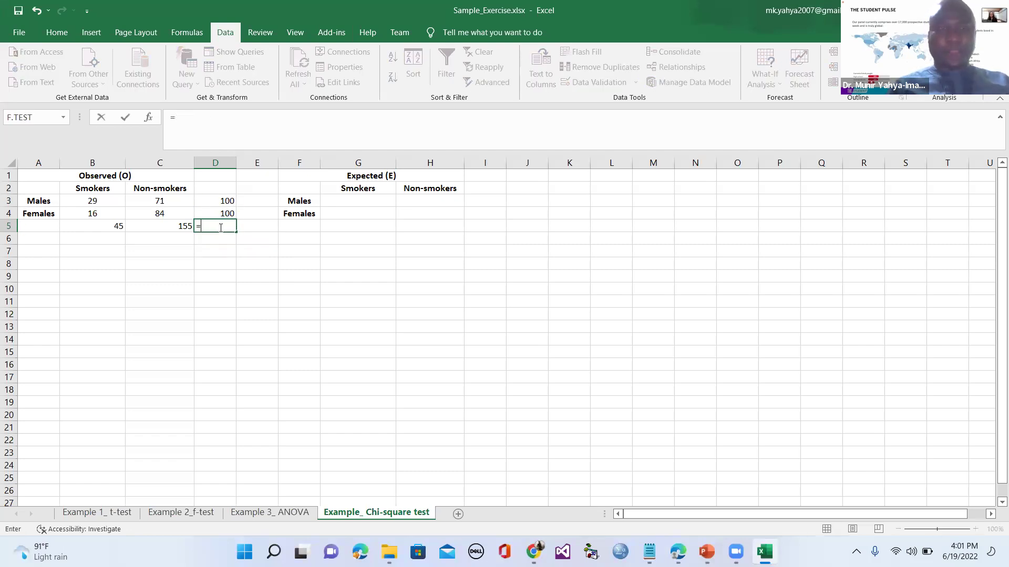
type("sum")
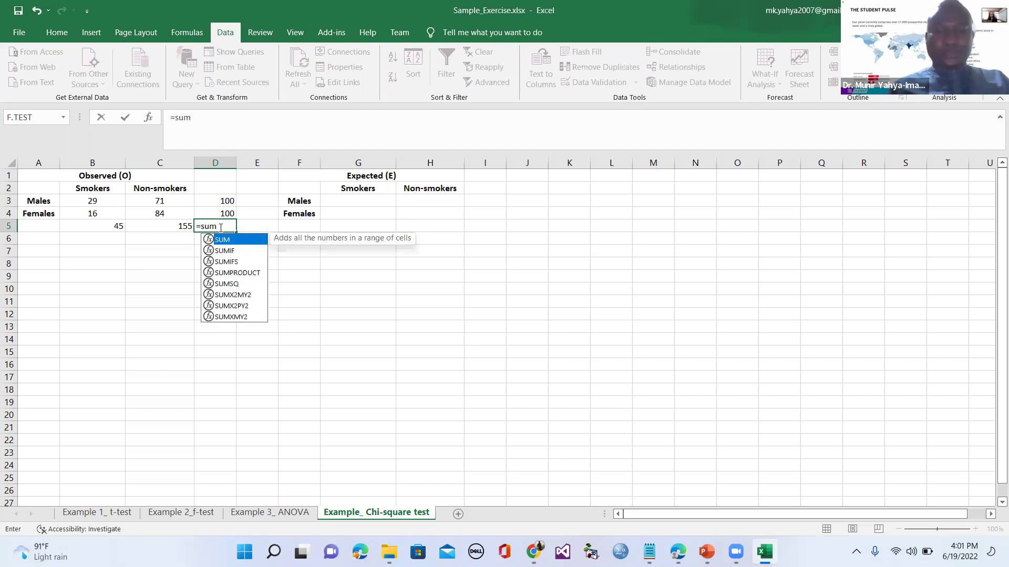
type("(")
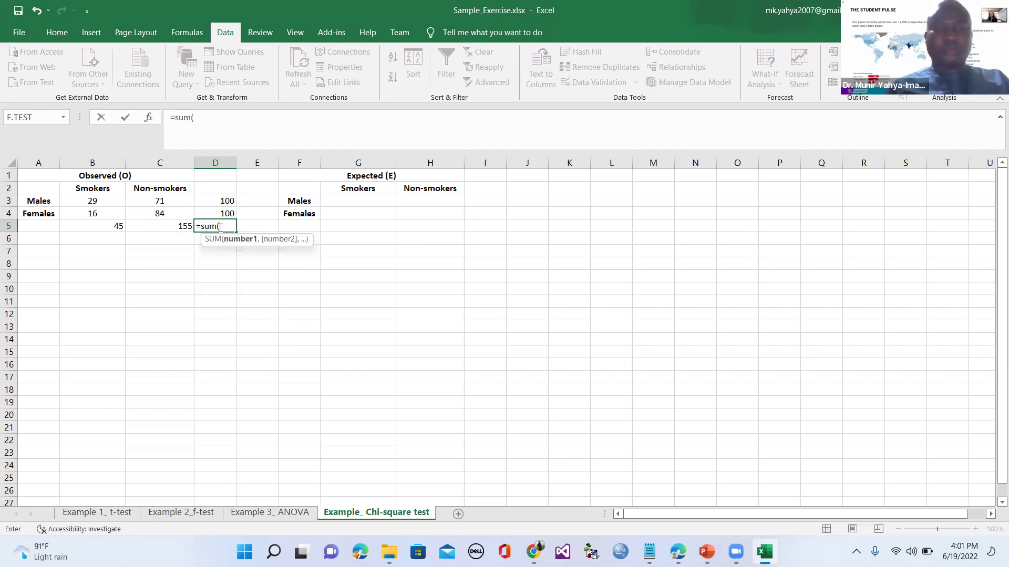
left_click(227, 201)
type(",")
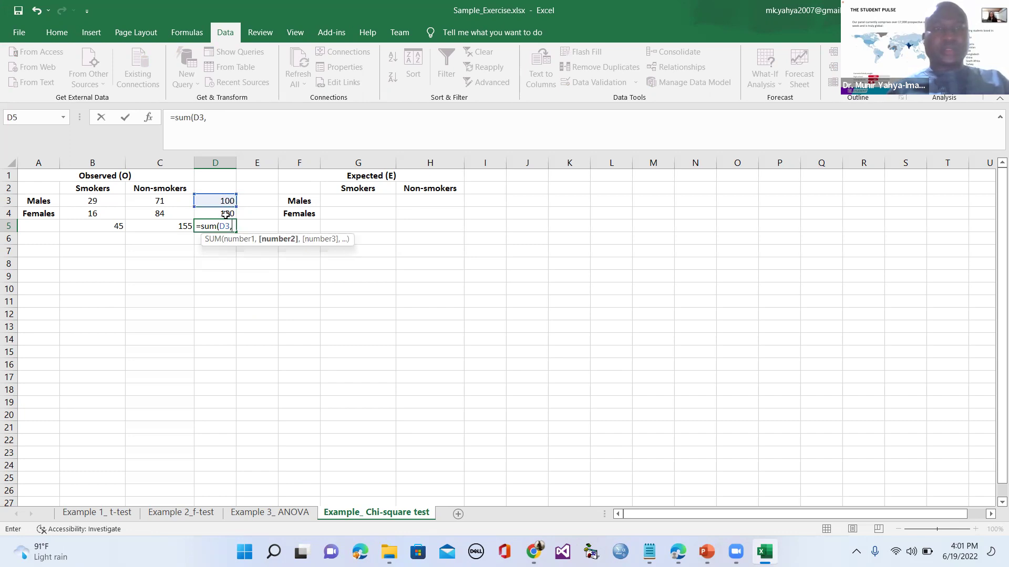
left_click(226, 215)
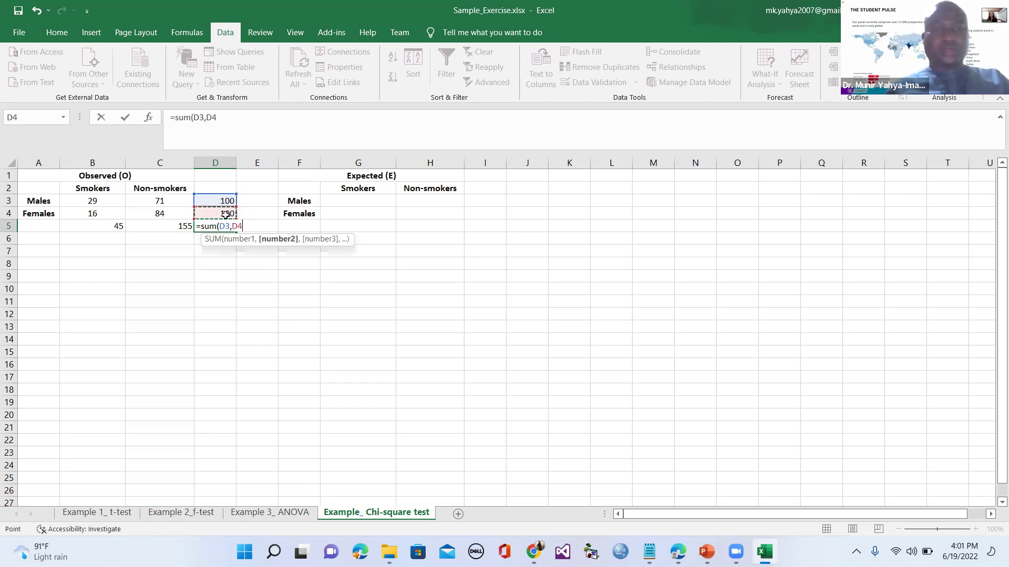
type(")")
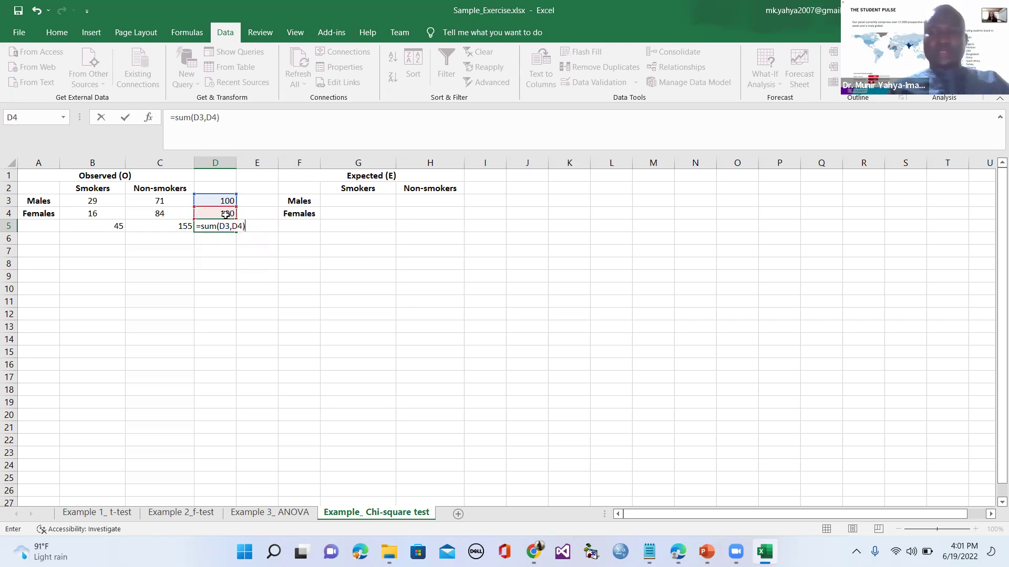
key("Return")
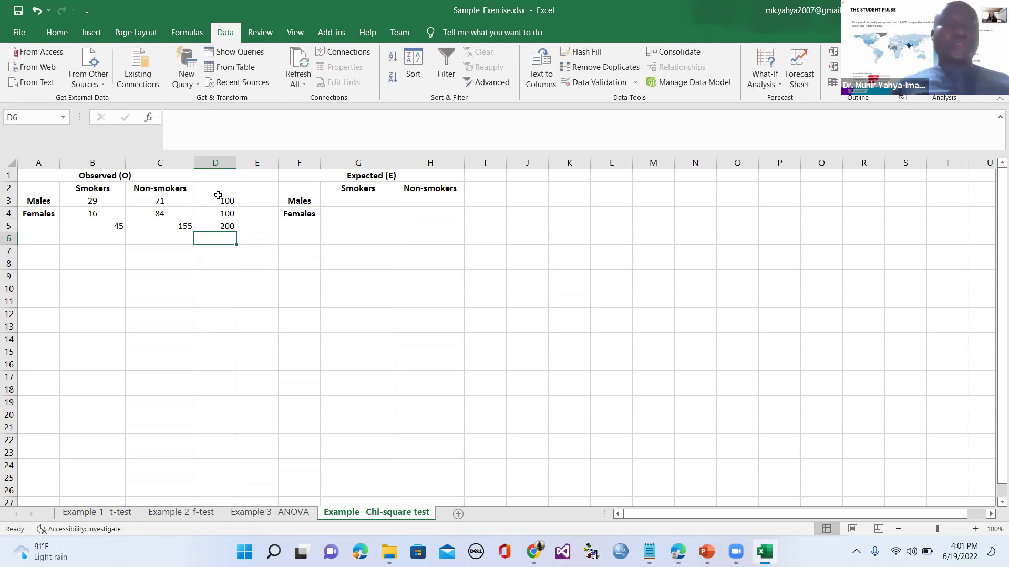
Make the observed table's row totals and grand total in D3:D5 bold.
left_click(218, 200)
key("shift+Down")
key("shift+Down")
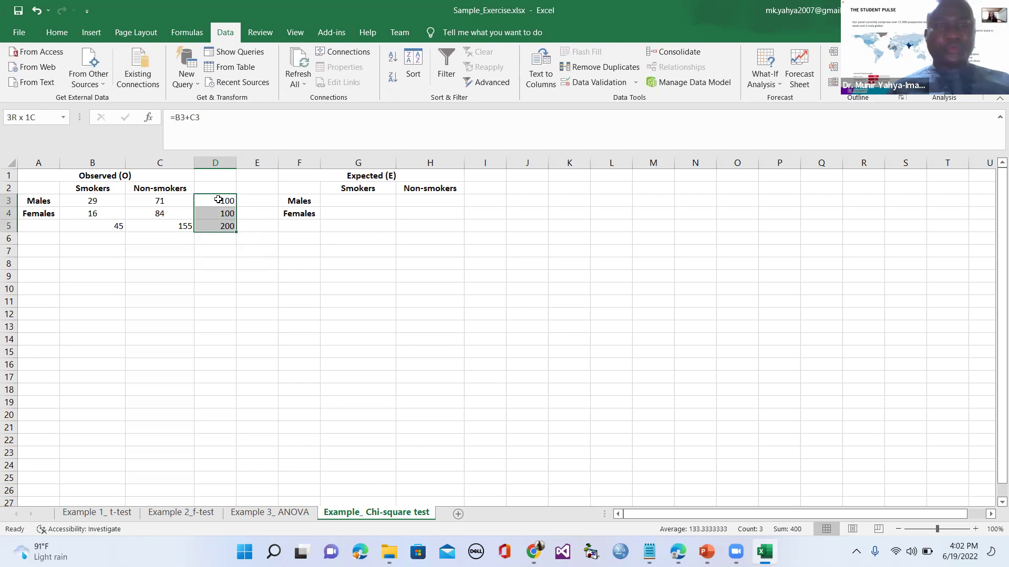
left_click(89, 227)
key("ctrl+Right")
key("ctrl+Right")
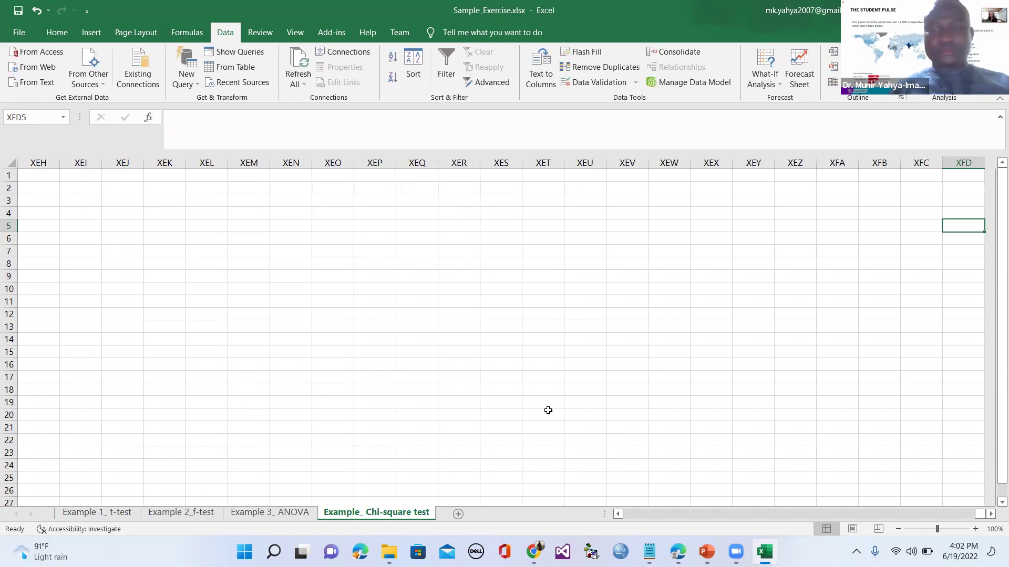
left_click_drag(980, 515, 442, 505)
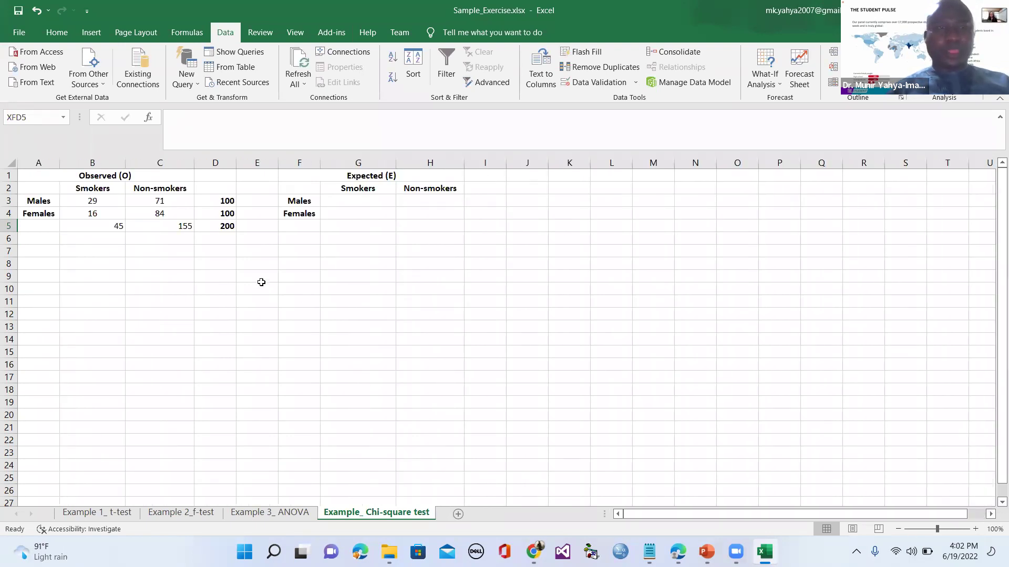
Make the observed table's column totals and grand total in B5:D5 bold and center them.
left_click(103, 230)
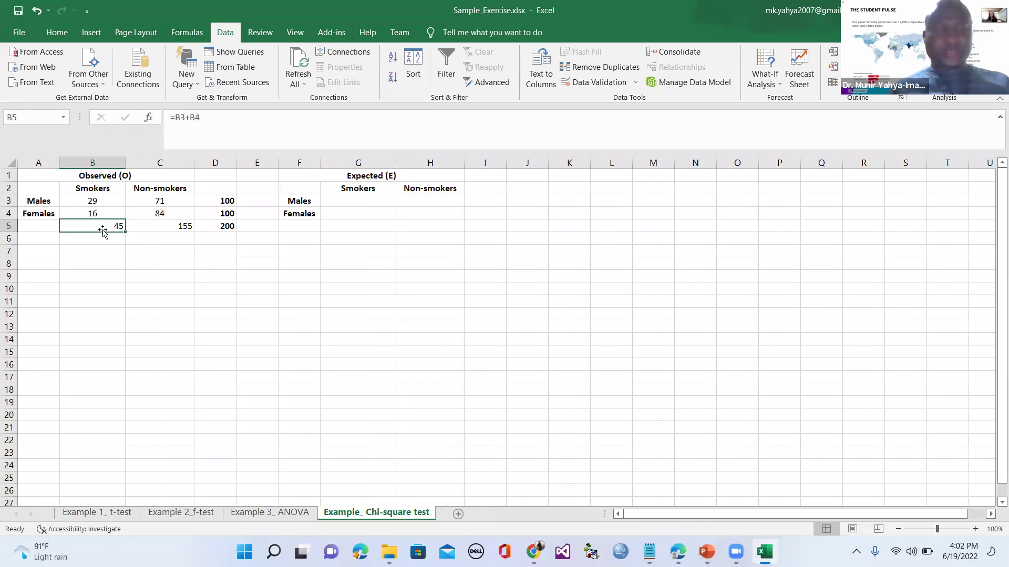
key("shift+Right")
key("shift+Right")
key("ctrl+b")
left_click(48, 28)
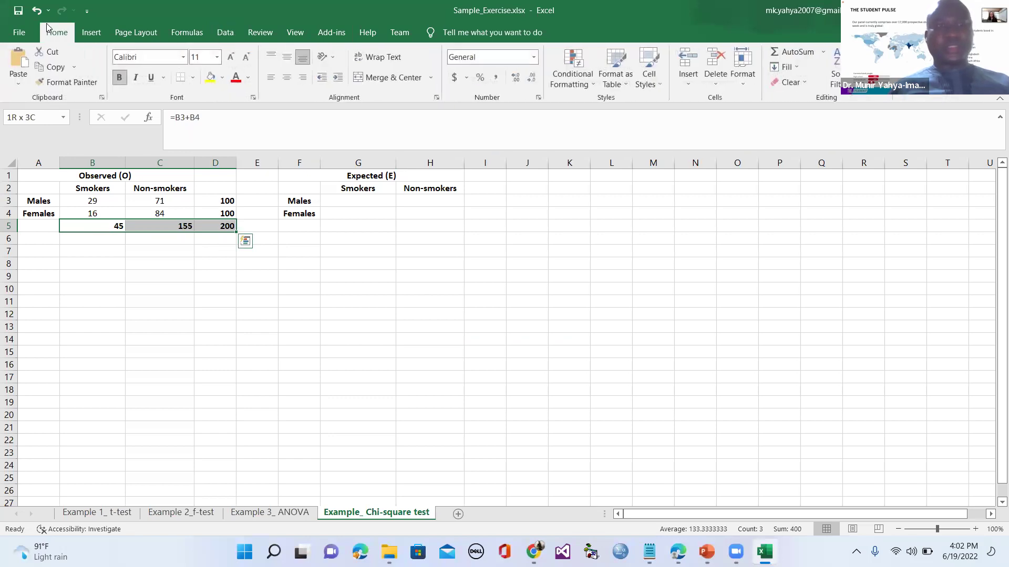
left_click(286, 77)
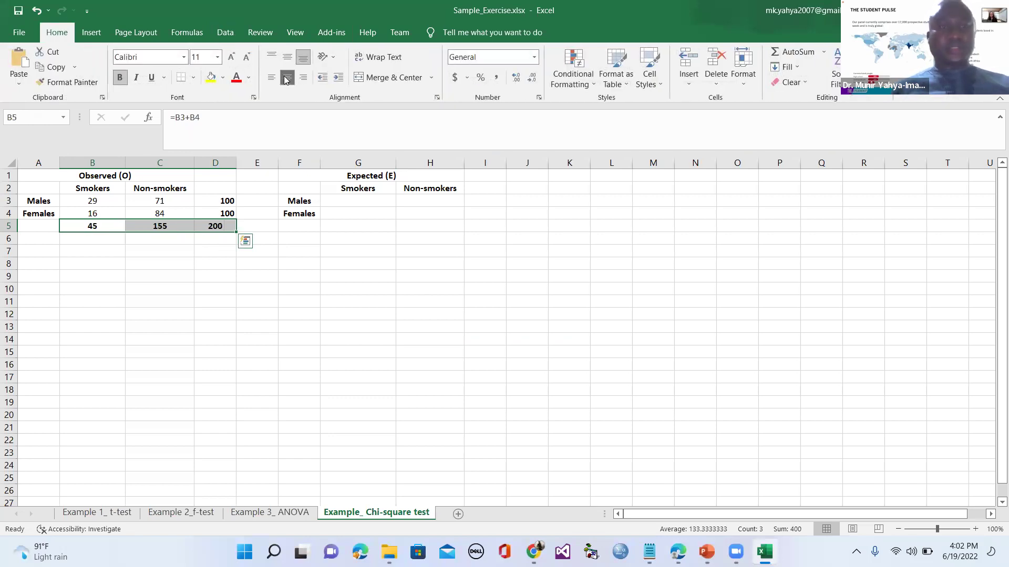
Center the observed table's row totals in D3:D4.
left_click(186, 267)
left_click(218, 200)
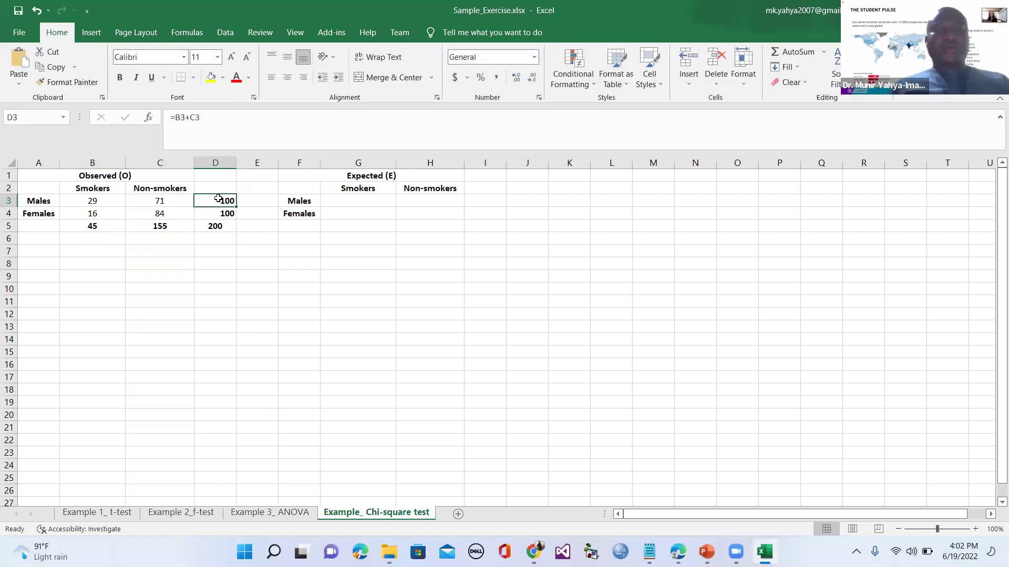
left_click_drag(218, 198, 220, 213)
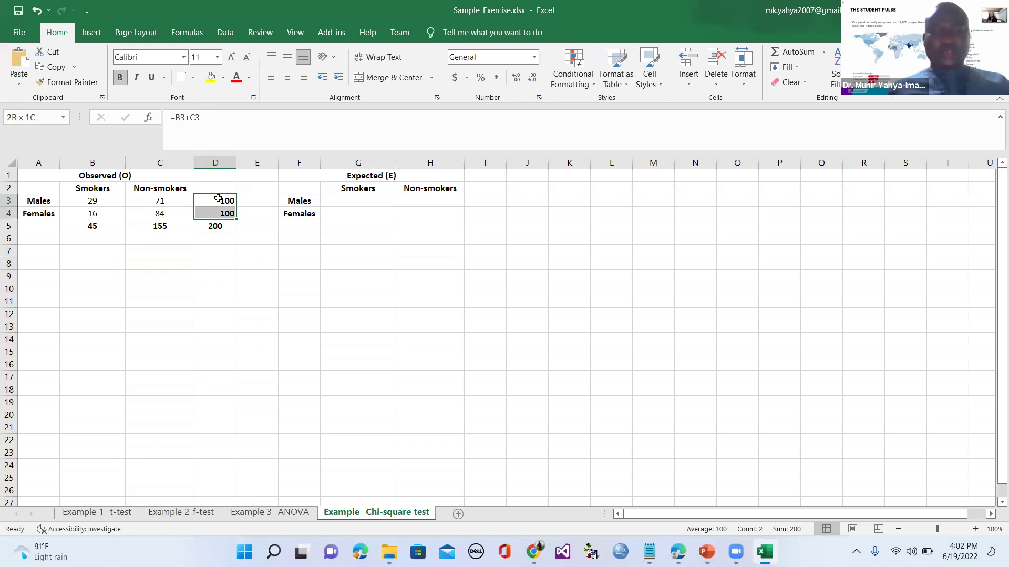
left_click(284, 83)
Calculate the expected count of male smokers in G3 with =(D3*B5)/D5.
left_click(338, 201)
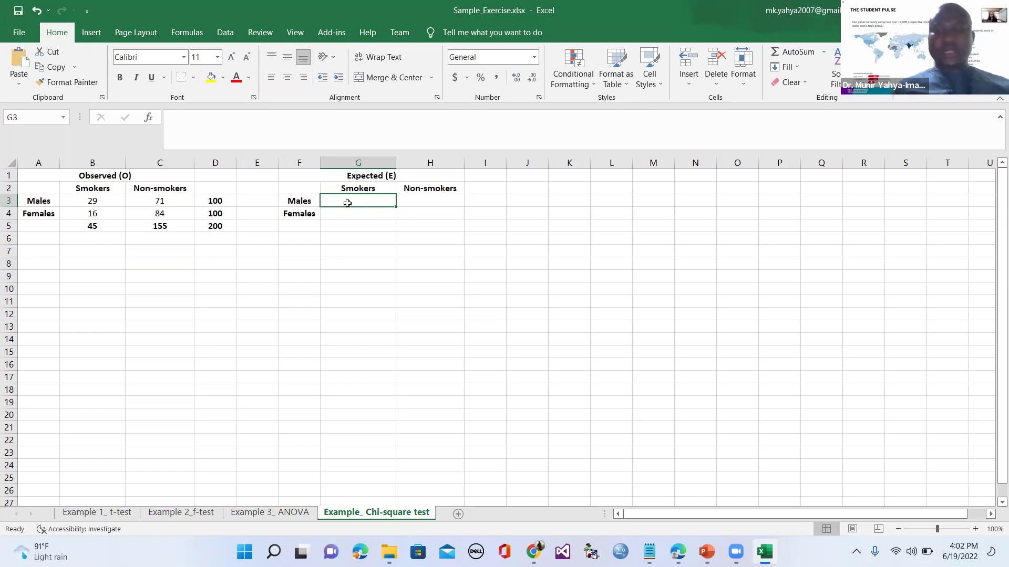
type("=")
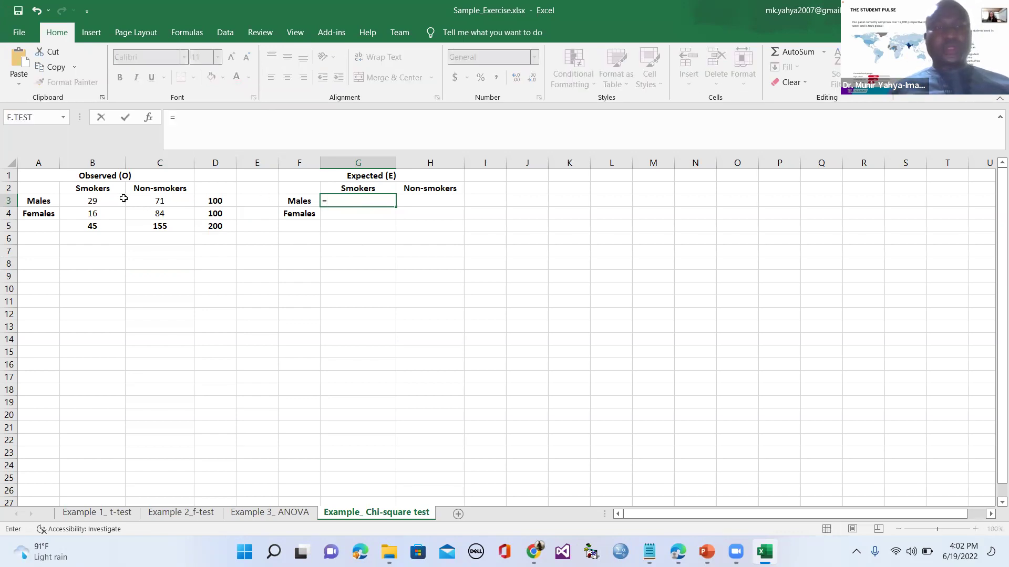
left_click(216, 199)
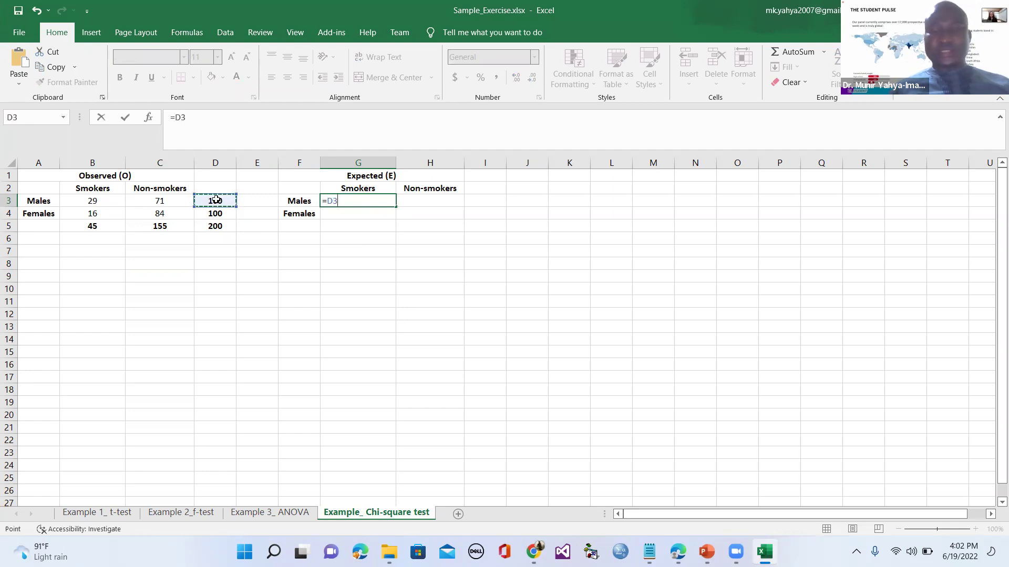
key("BackSpace")
key("BackSpace")
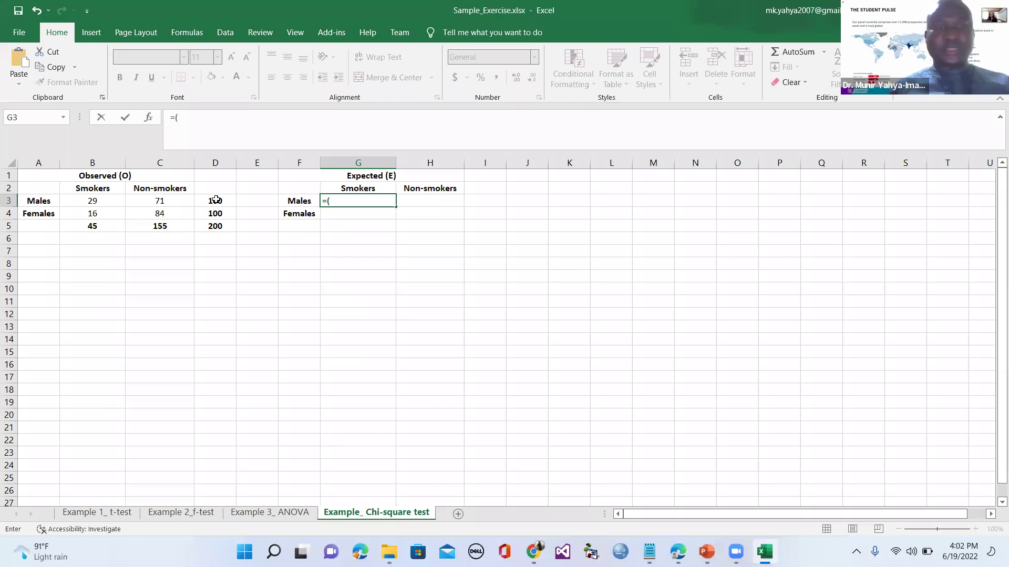
left_click(216, 199)
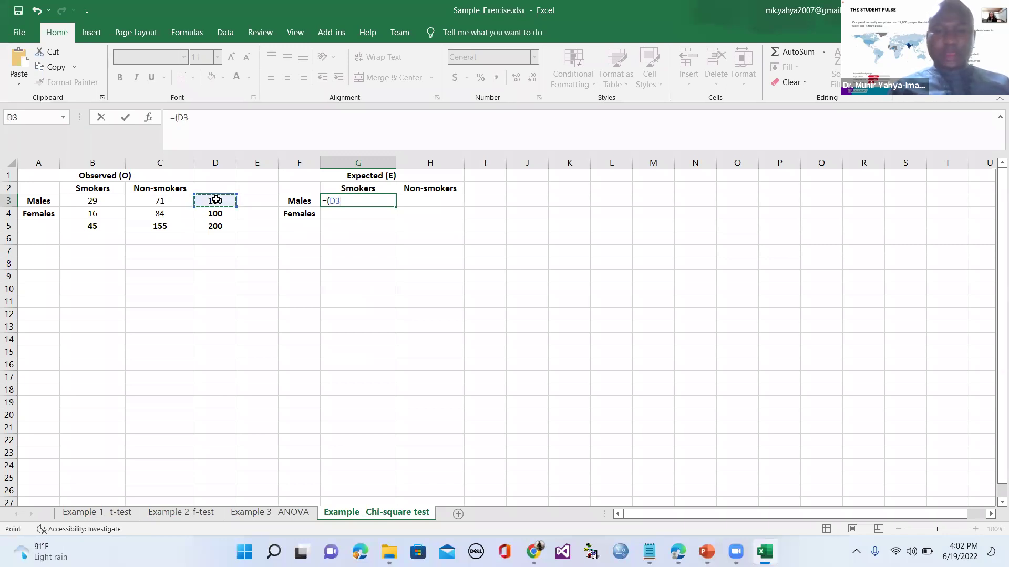
type("*")
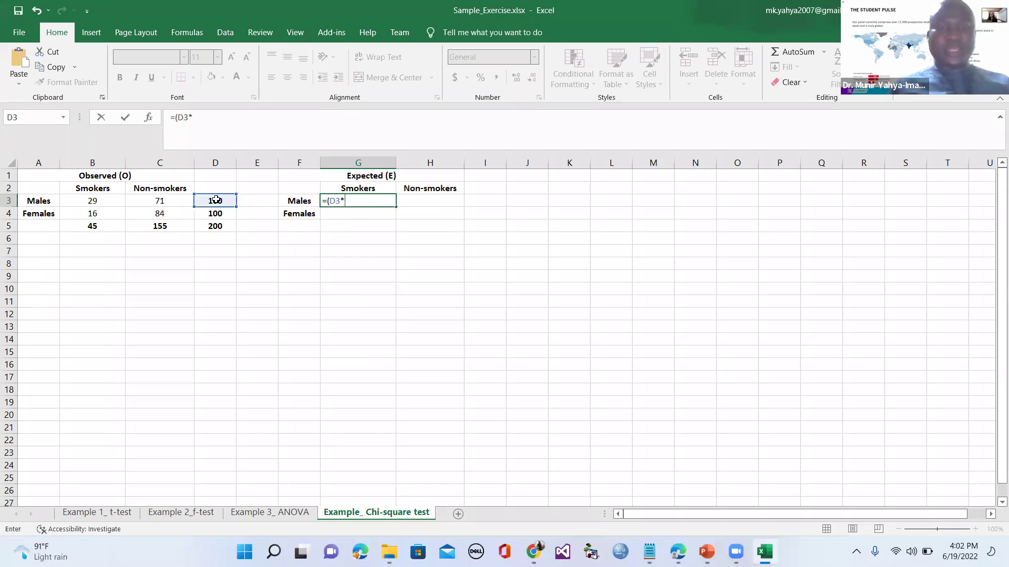
left_click(93, 228)
type(")/")
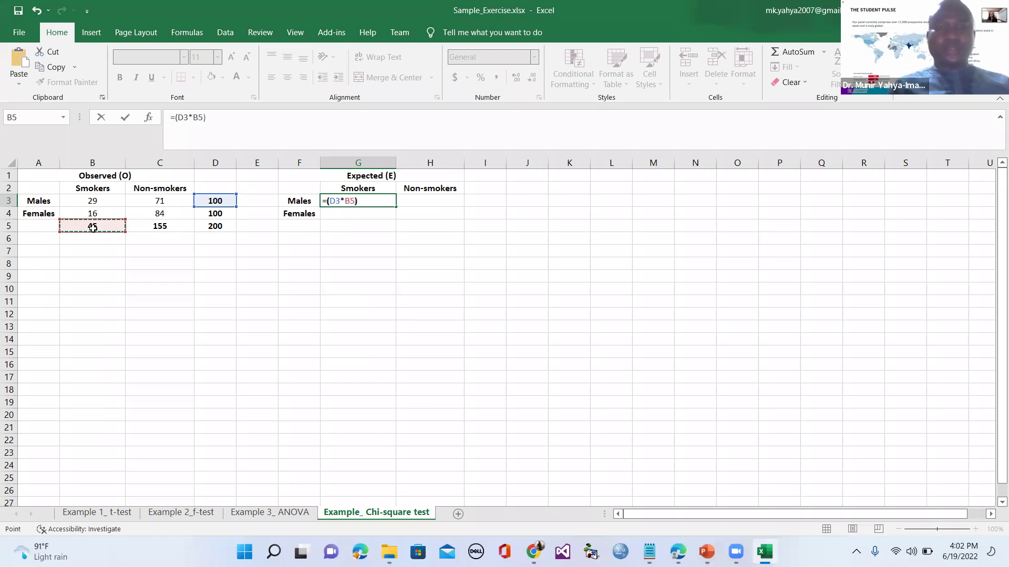
left_click(212, 227)
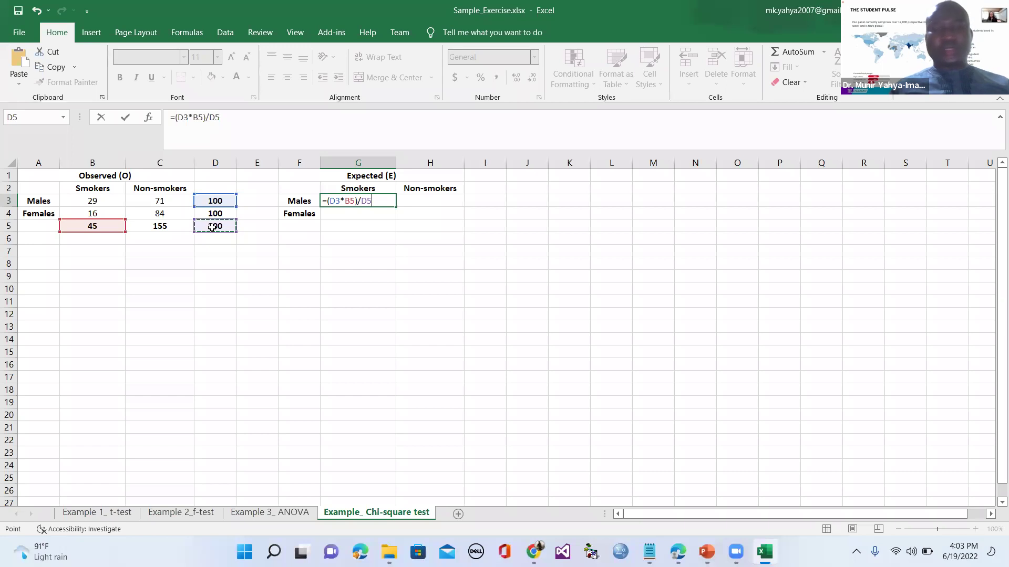
key("Return")
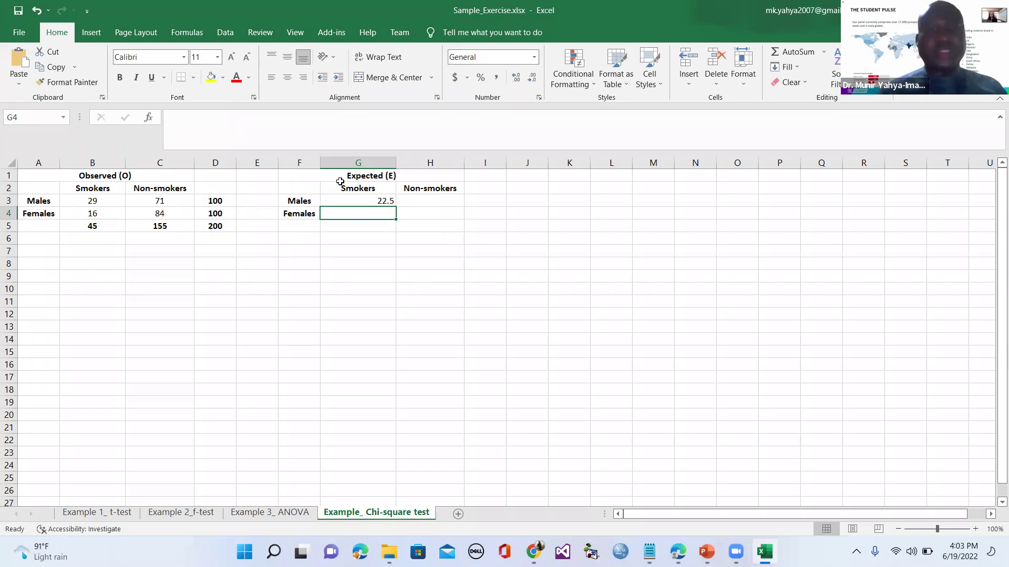
Calculate the expected count of female smokers in G4 with =(D4*B5)/D5.
type("=")
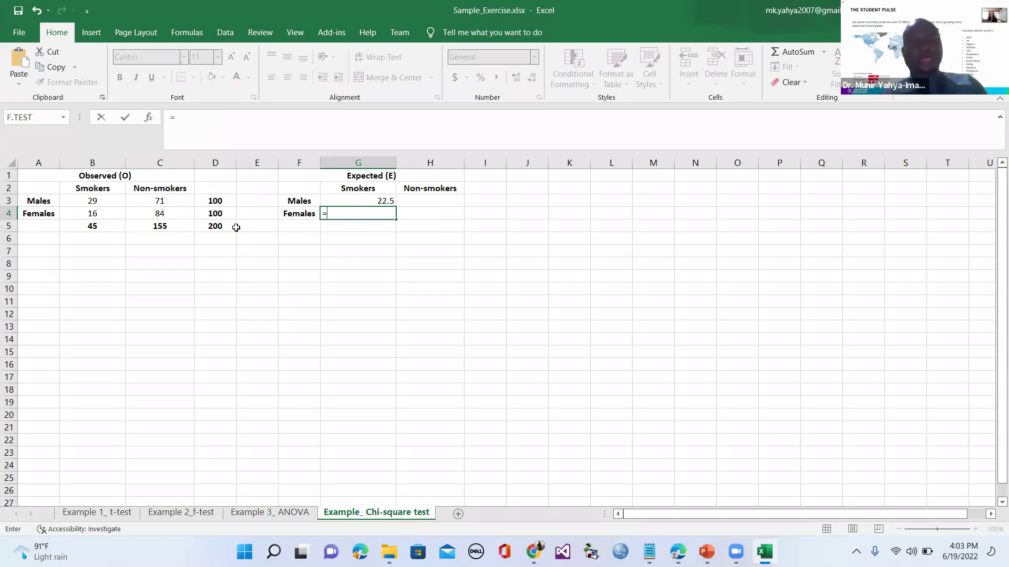
left_click(223, 211)
key("BackSpace")
key("BackSpace")
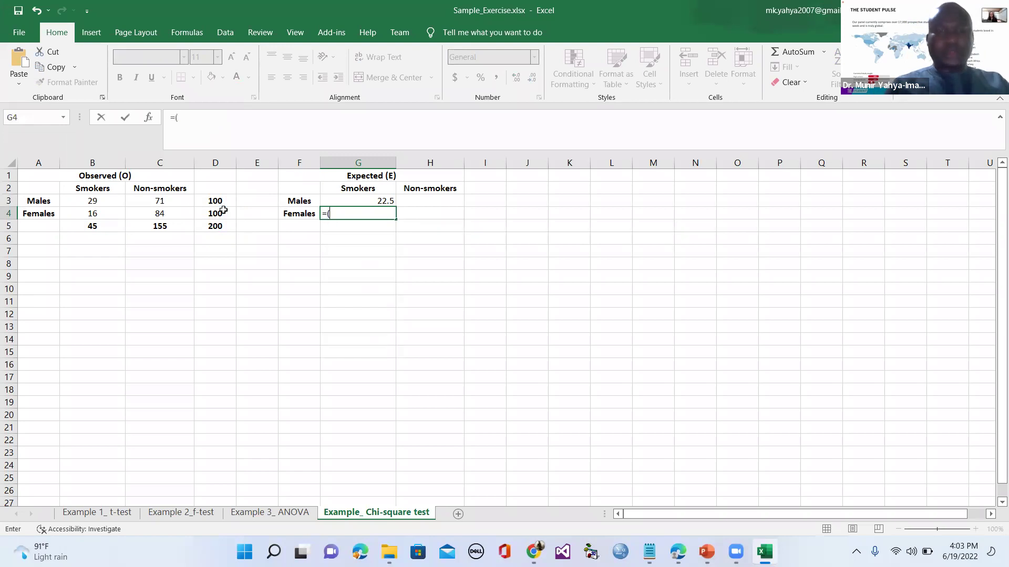
type("(")
left_click(223, 213)
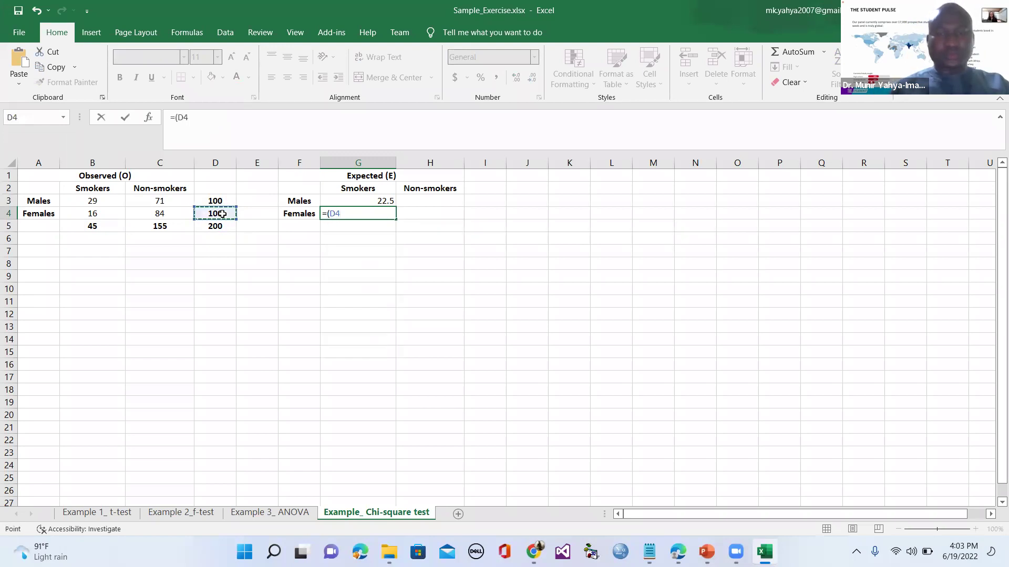
type("*")
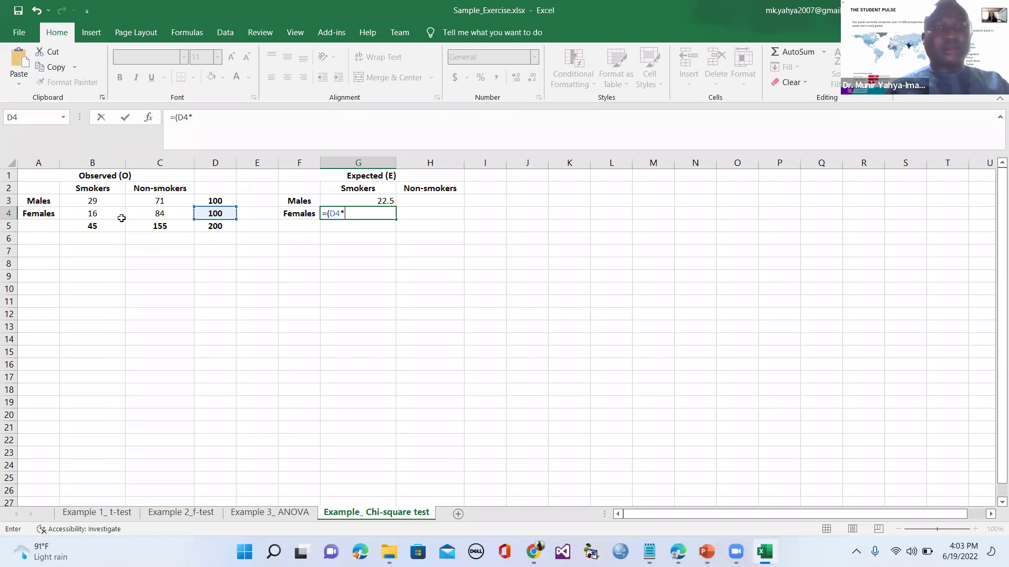
left_click(99, 227)
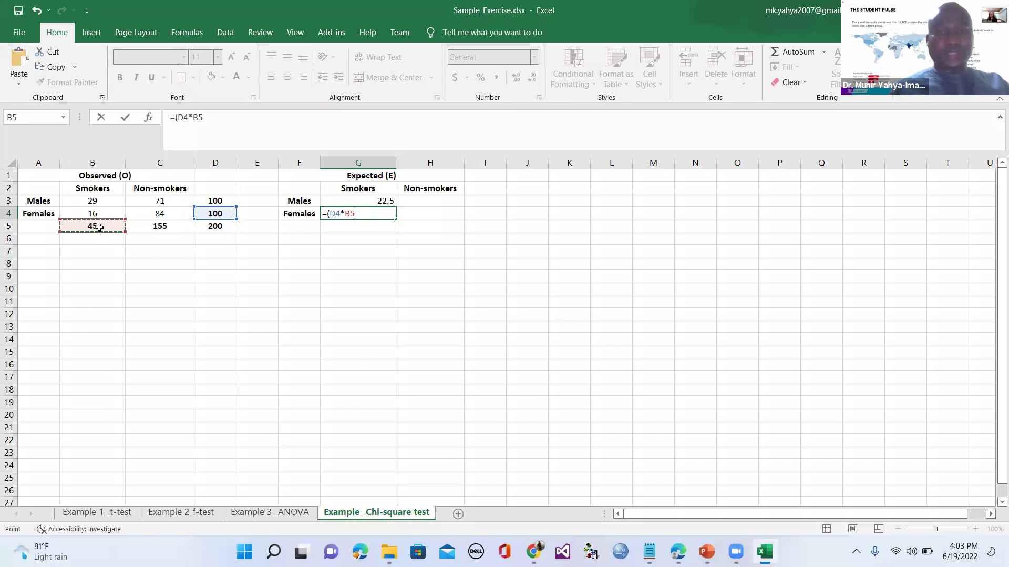
type(")/")
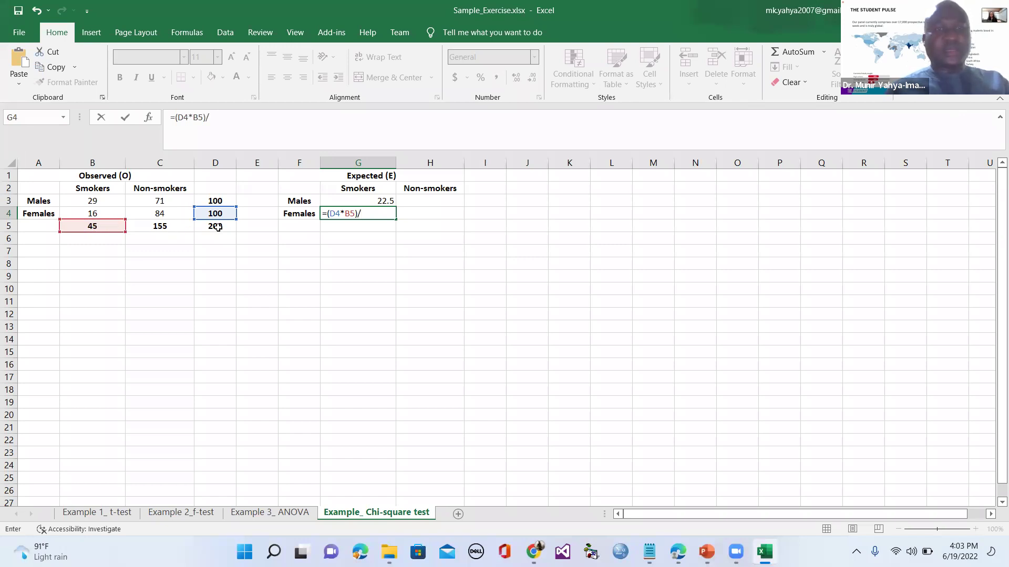
left_click(218, 227)
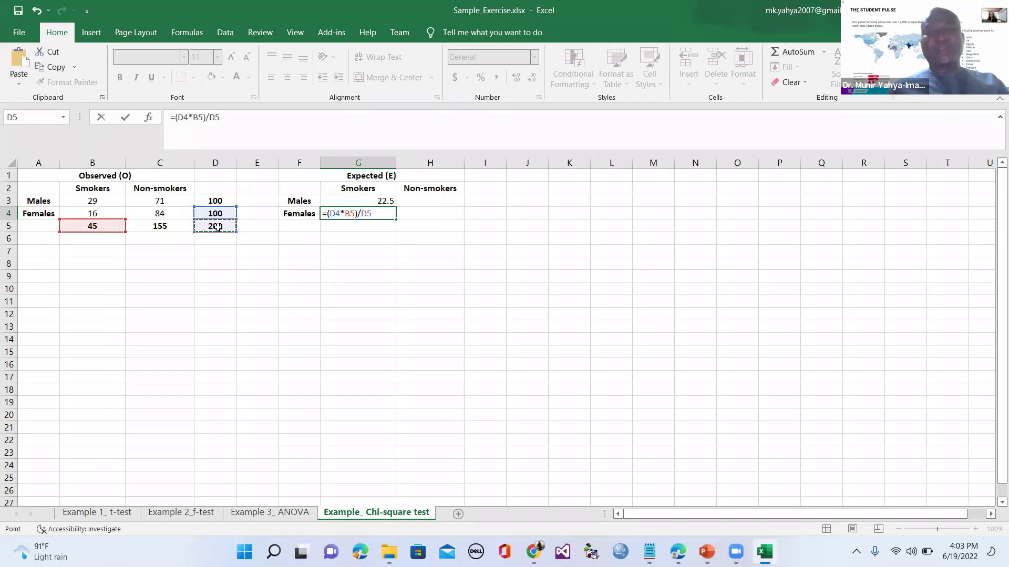
key("Return")
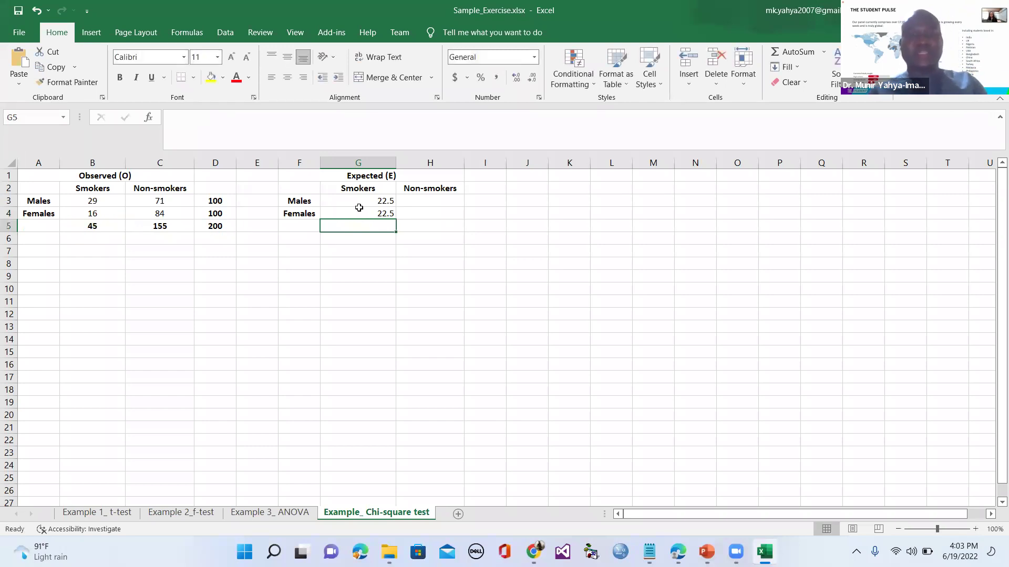
Calculate the expected count of male non-smokers in H3 with =(D3*C5)/D5.
left_click(432, 203)
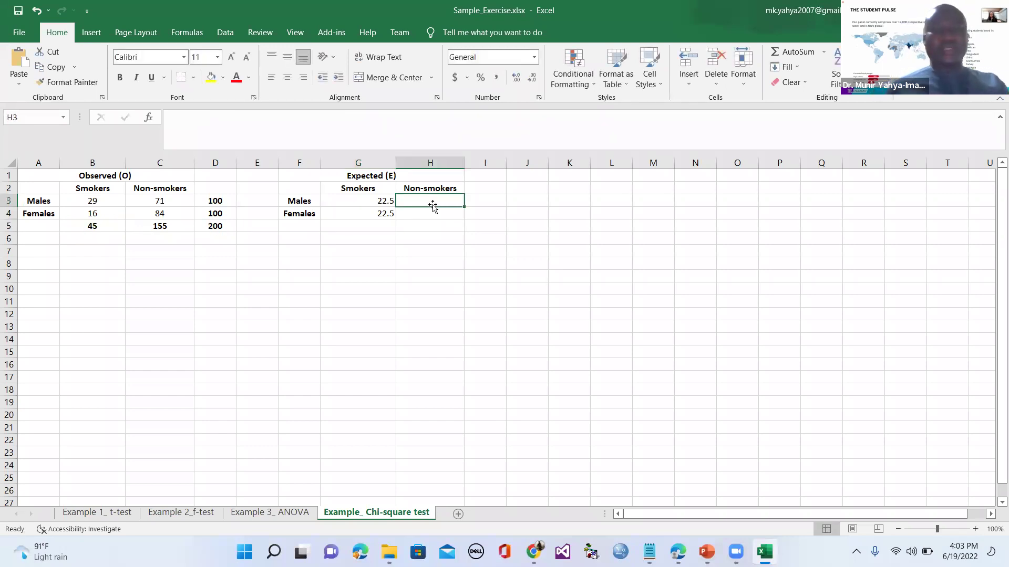
type("=")
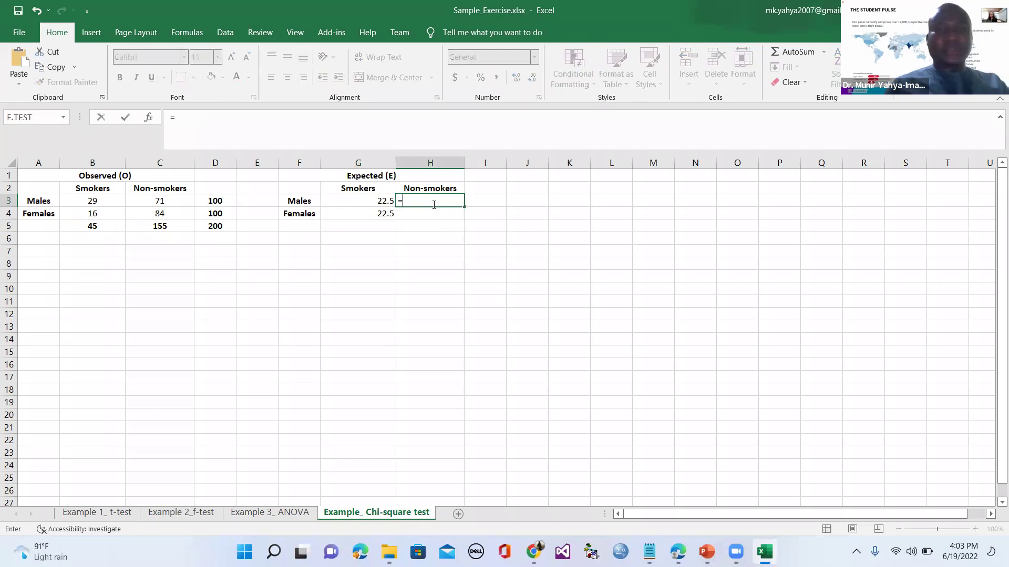
type("(")
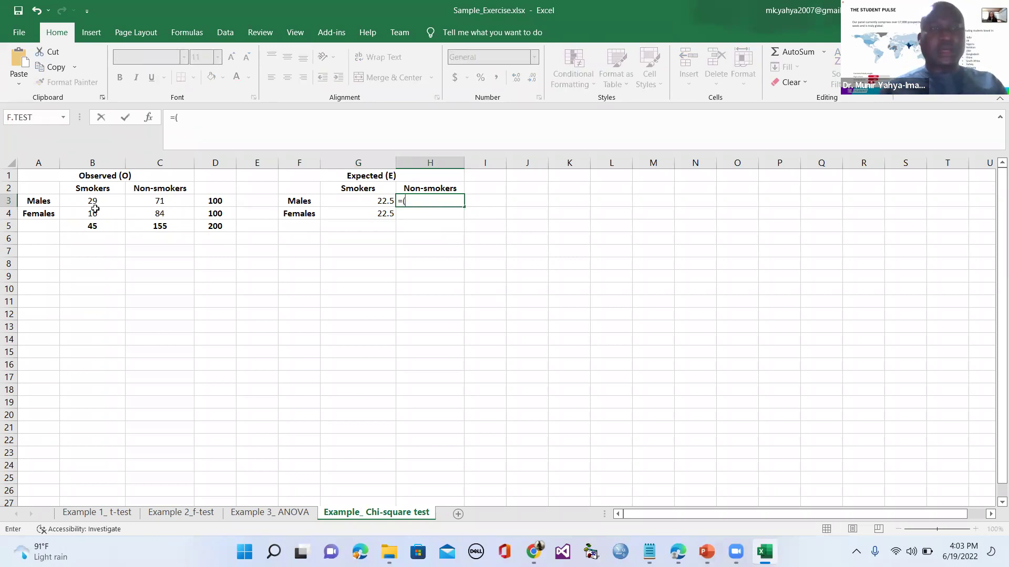
left_click(223, 202)
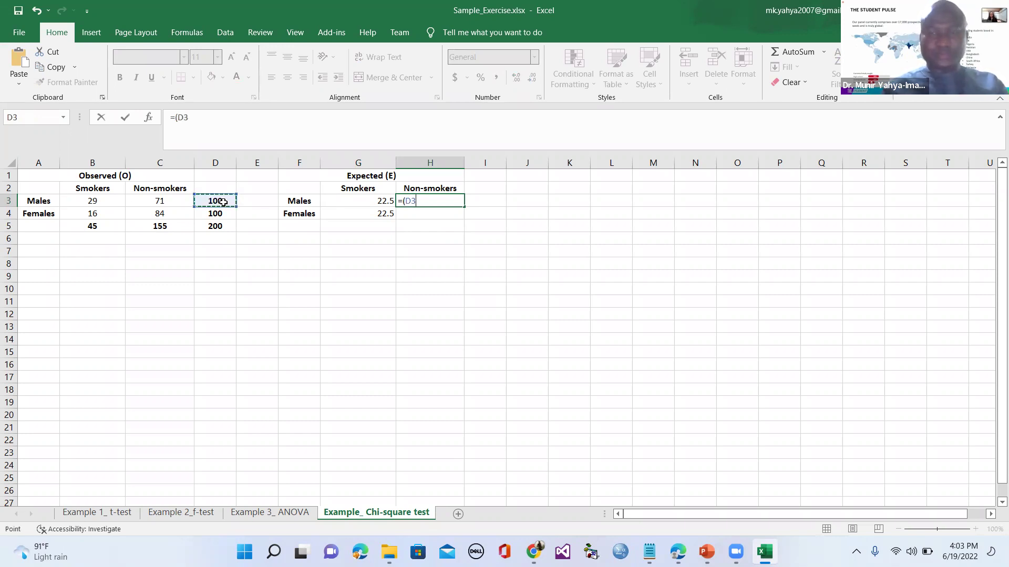
type("*")
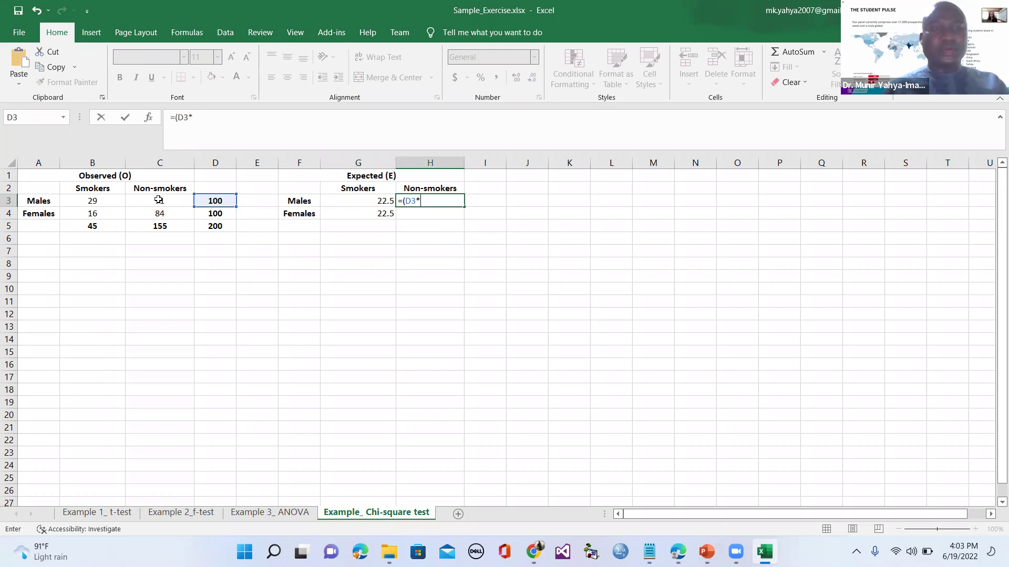
left_click(163, 228)
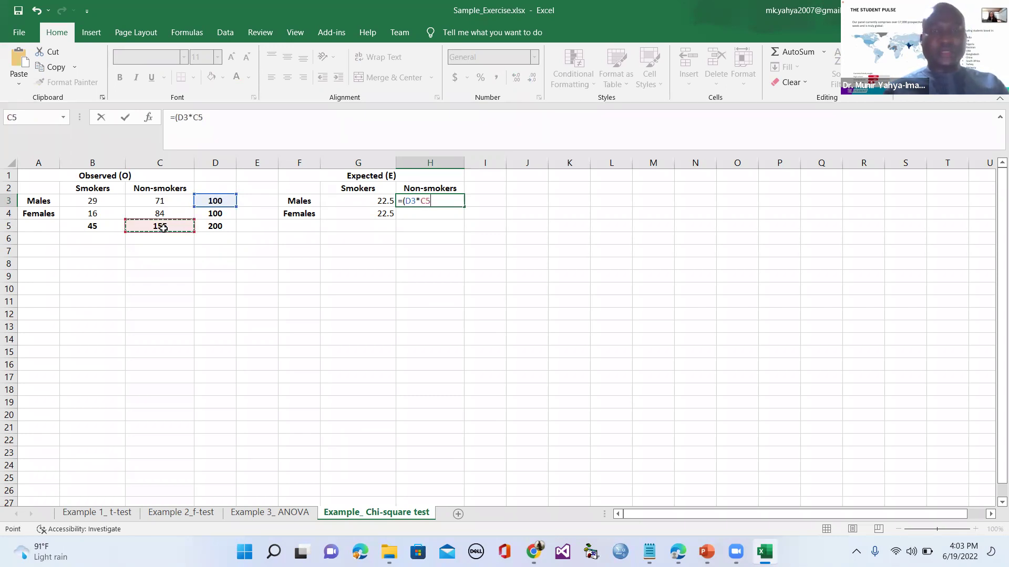
type(")/")
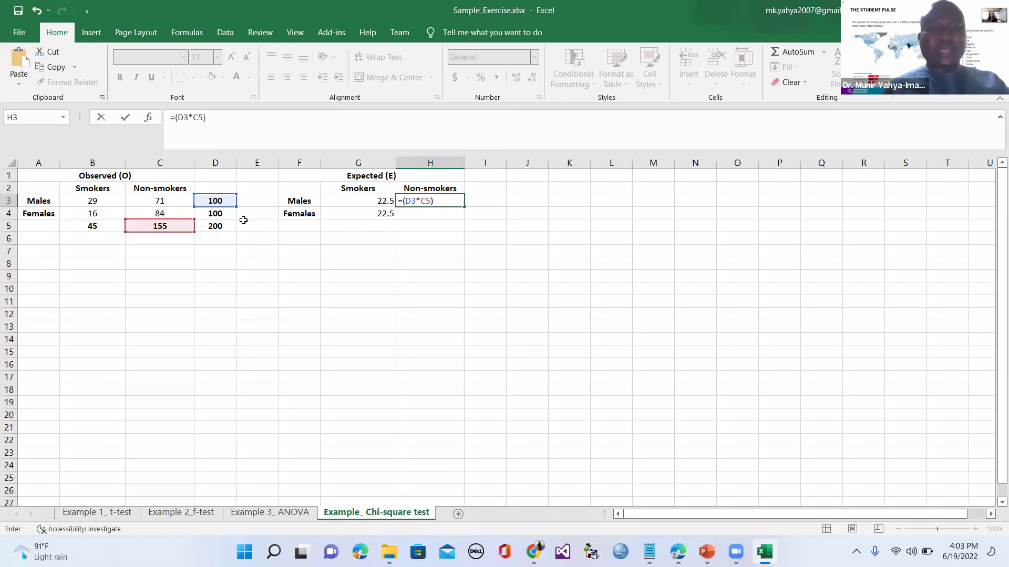
left_click(218, 227)
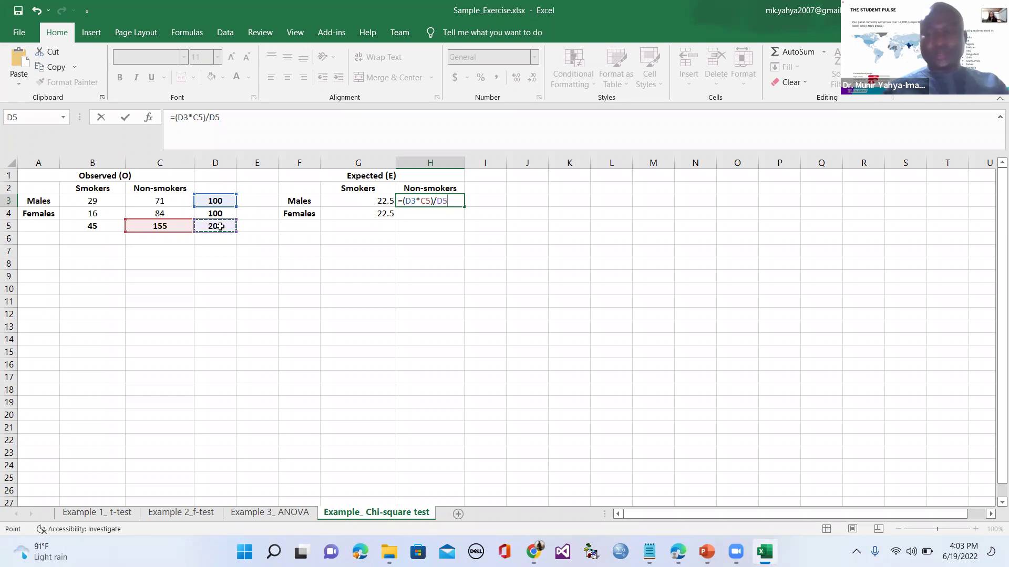
key("Return")
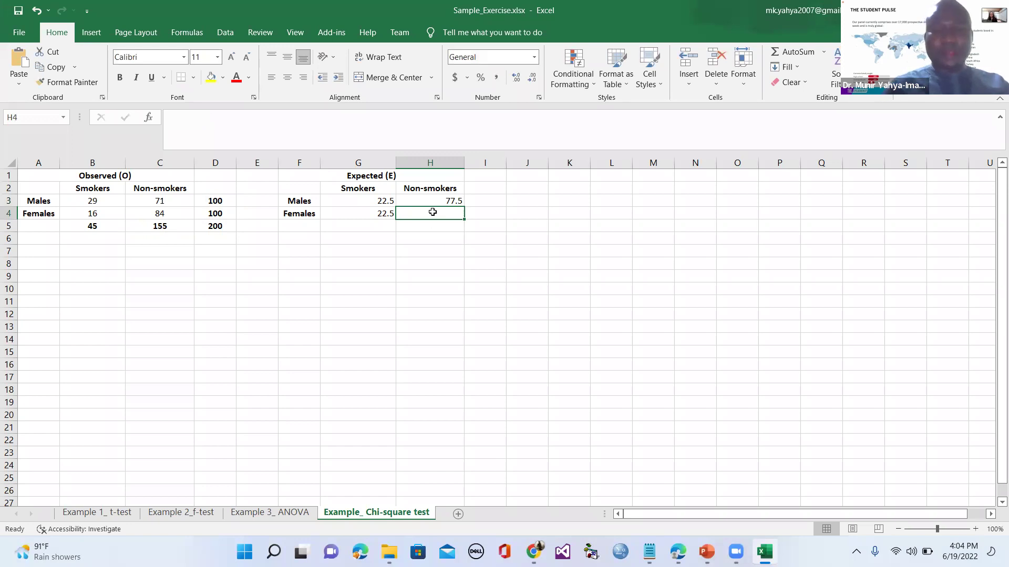
Calculate the expected count of female non-smokers in H4 with =(D4*C5)/D5.
type("=(")
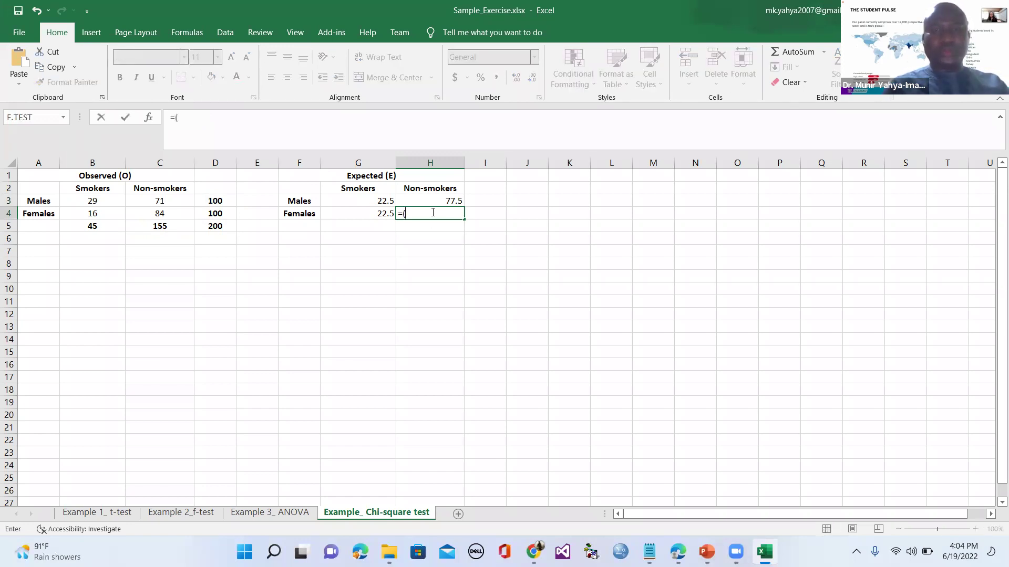
left_click(215, 213)
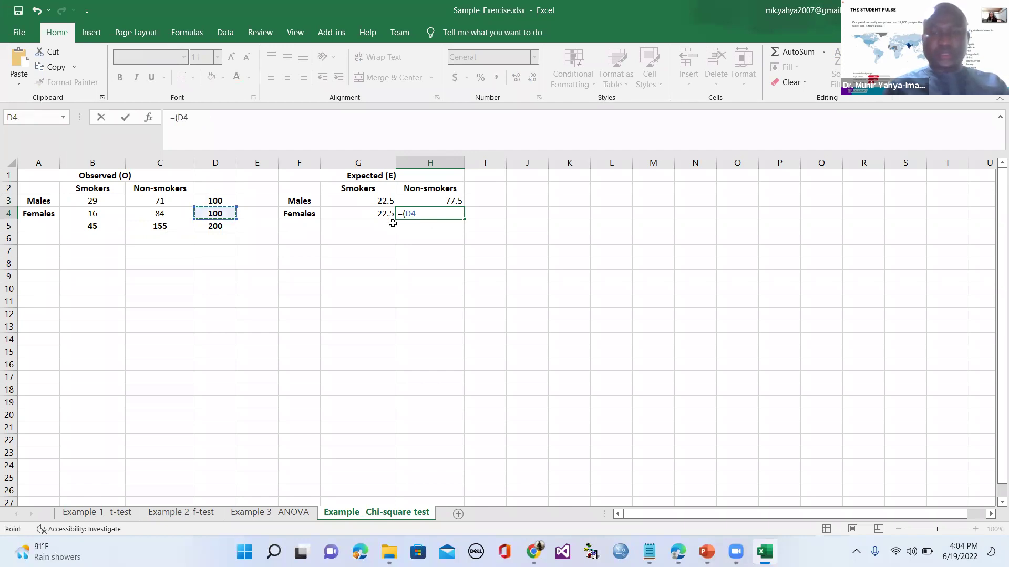
type("*")
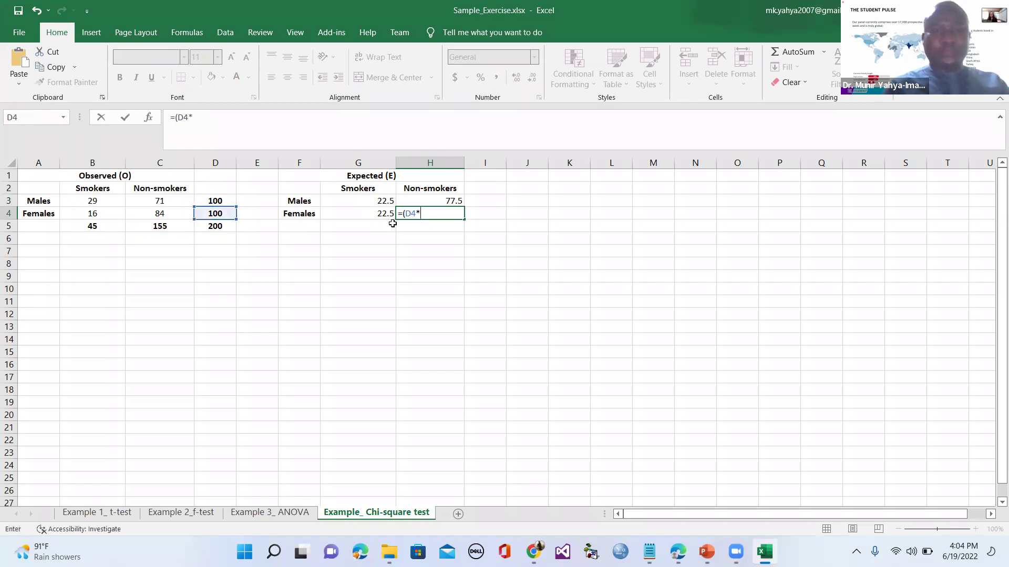
left_click(153, 225)
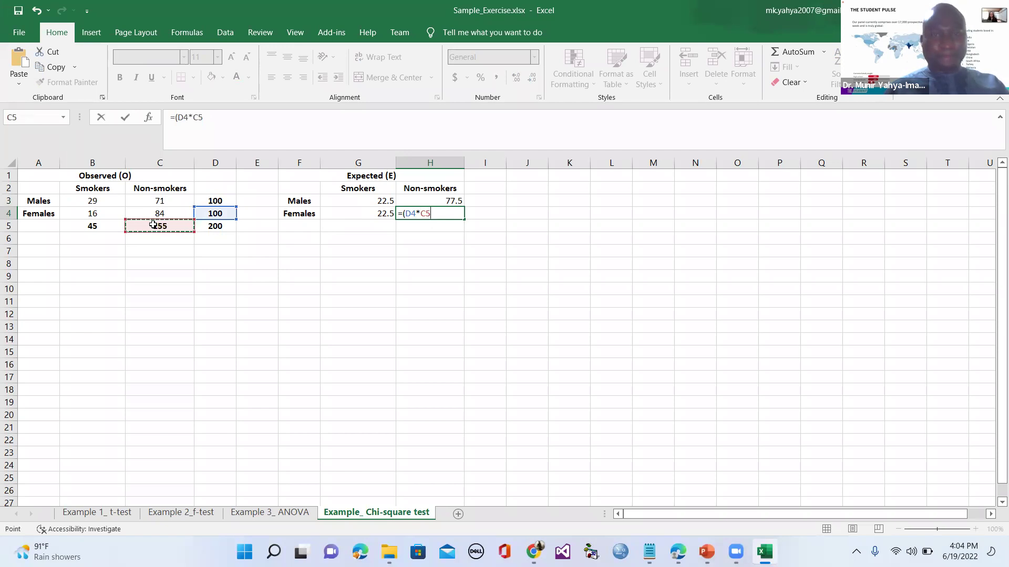
type(")/")
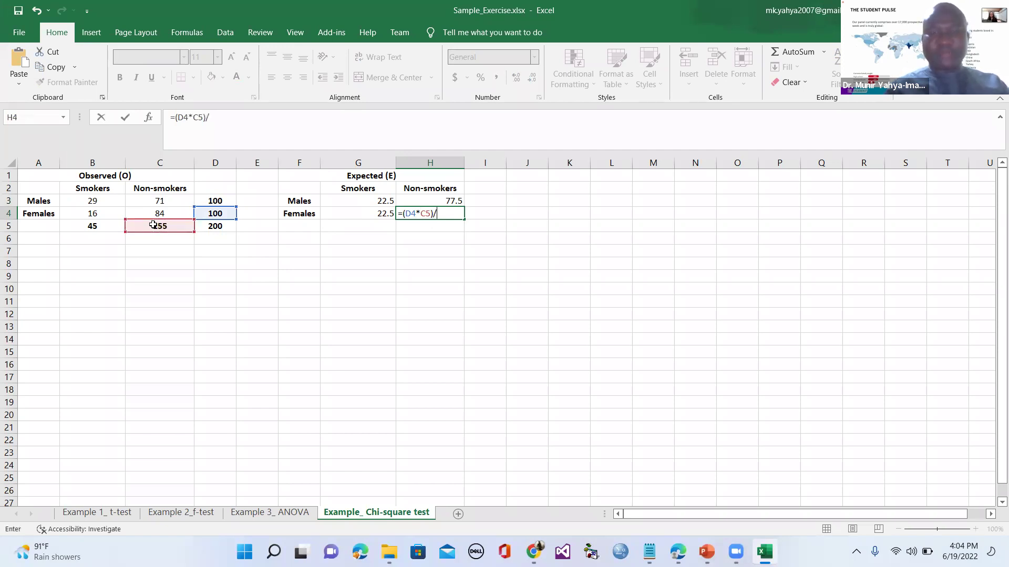
left_click(213, 227)
key("Return")
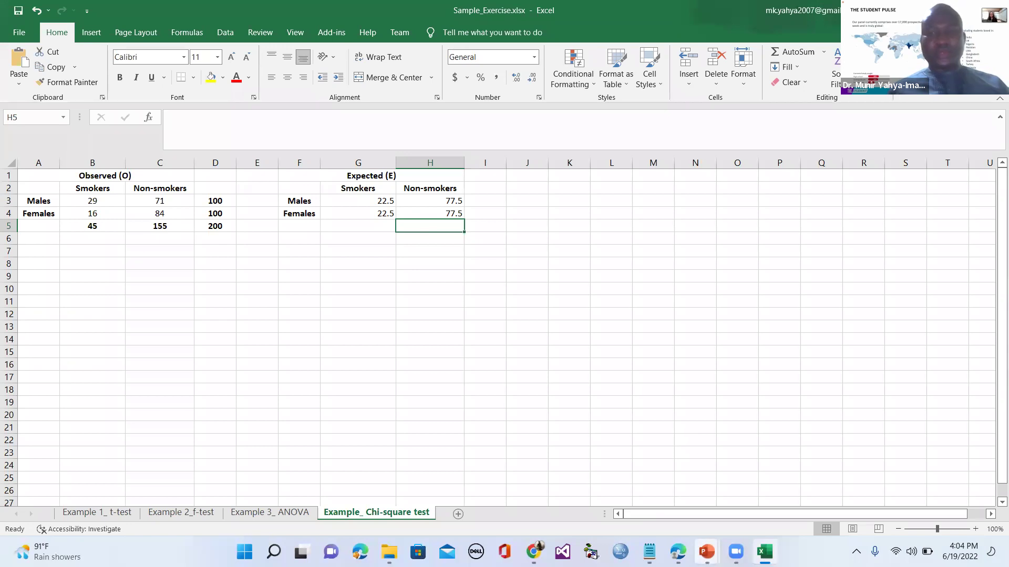
Switch to the Chapter 008 data analysis deck in PowerPoint and view slide 15, the chi-square test example.
mouse_move(706, 552)
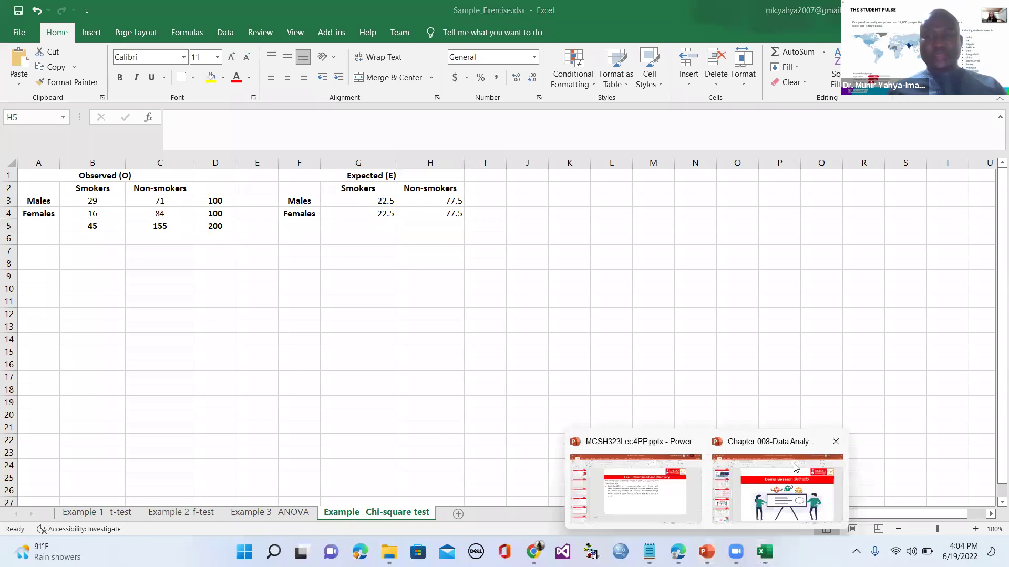
left_click(754, 499)
left_click(79, 293)
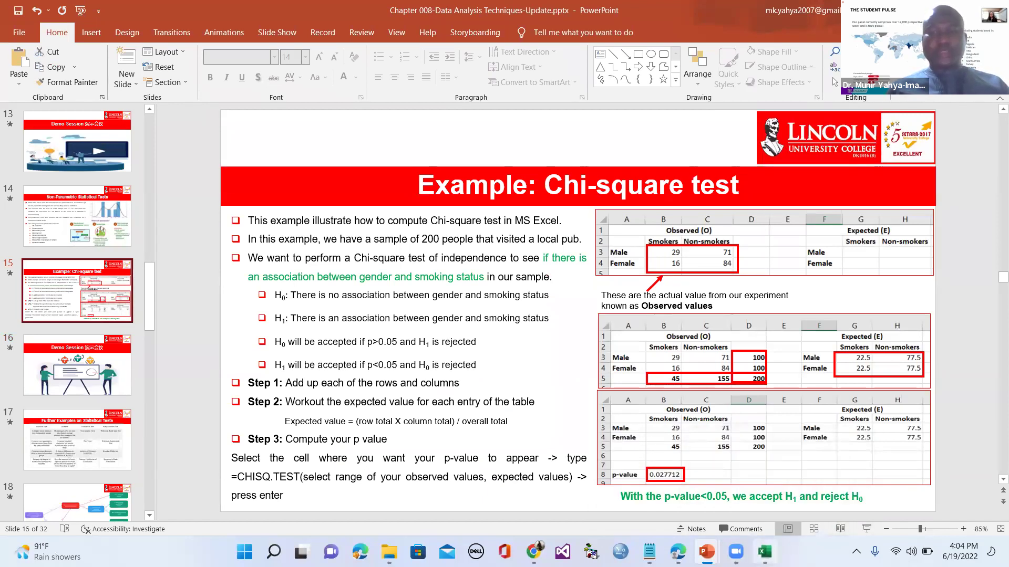
Switch back to the Excel workbook and enter the label p-value in B10.
left_click(764, 551)
left_click(72, 288)
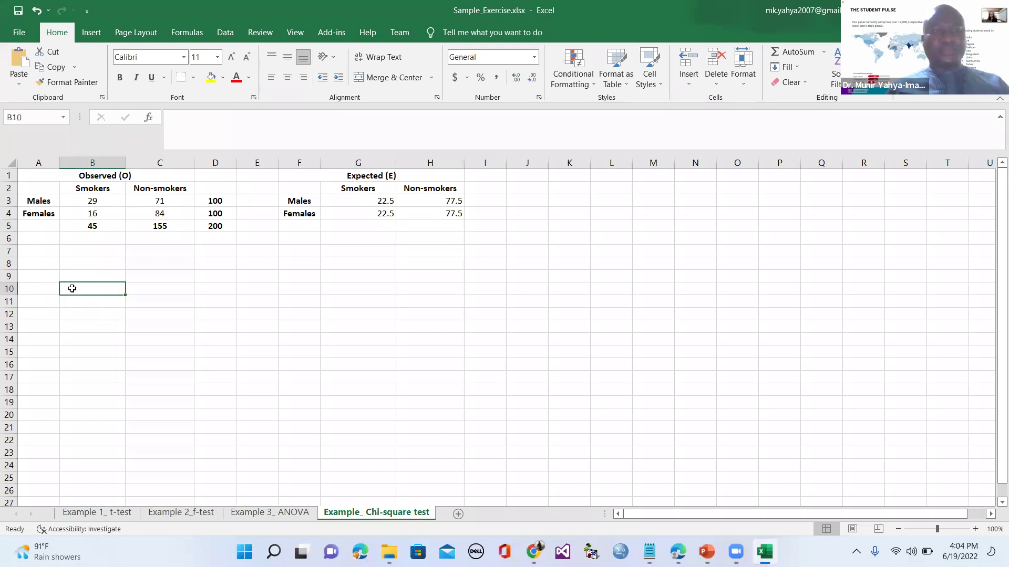
type("p-value")
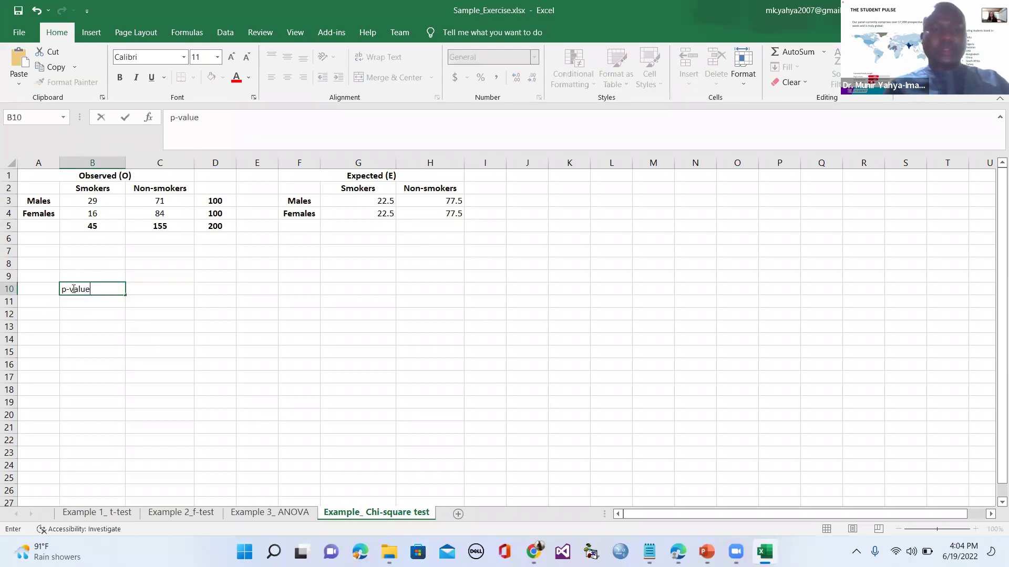
Compute the chi-square p-value in C10 with =CHISQ.TEST(B3:C4,G3:H4), using the observed and expected counts.
left_click(154, 294)
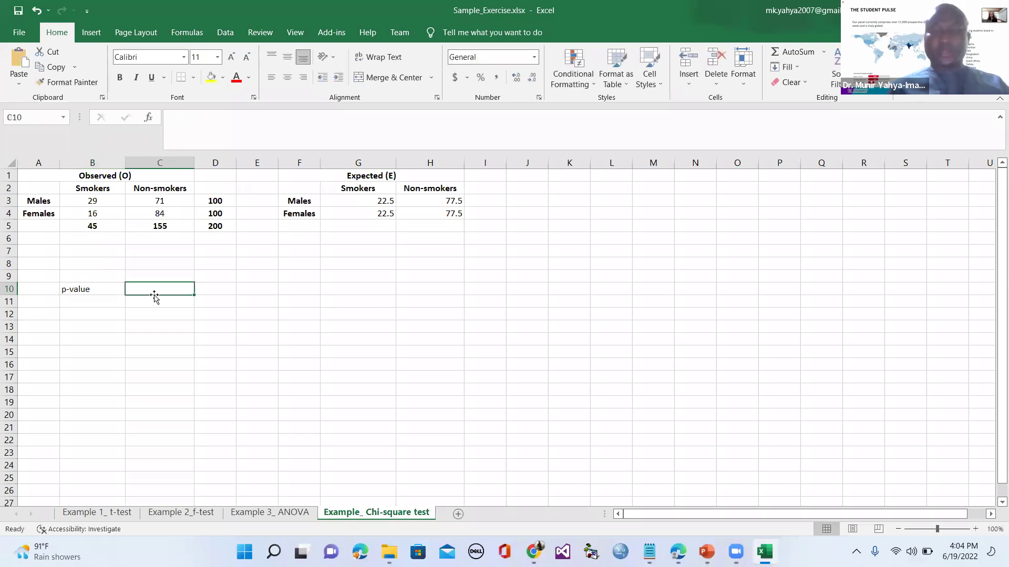
type("=")
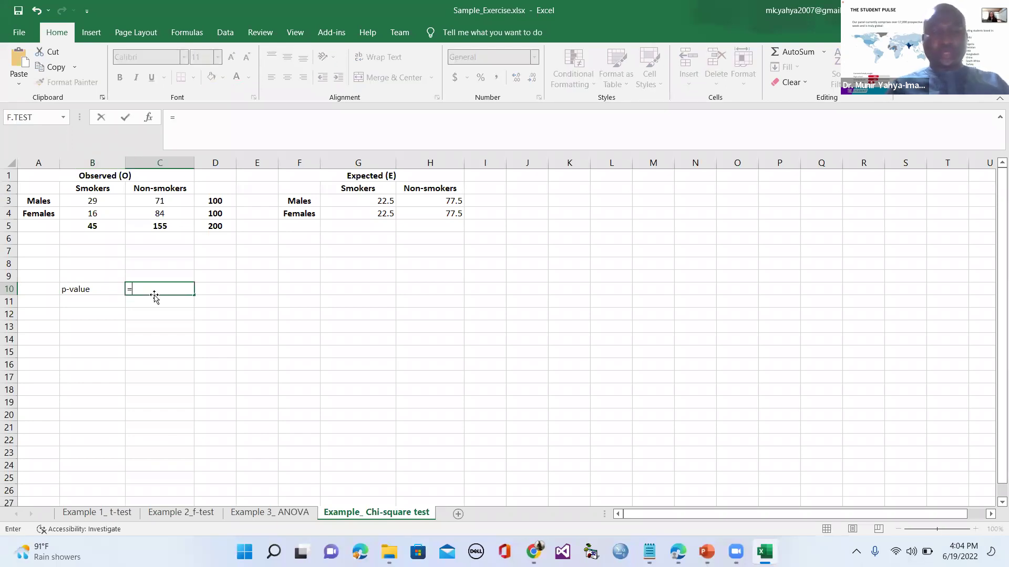
type("ch")
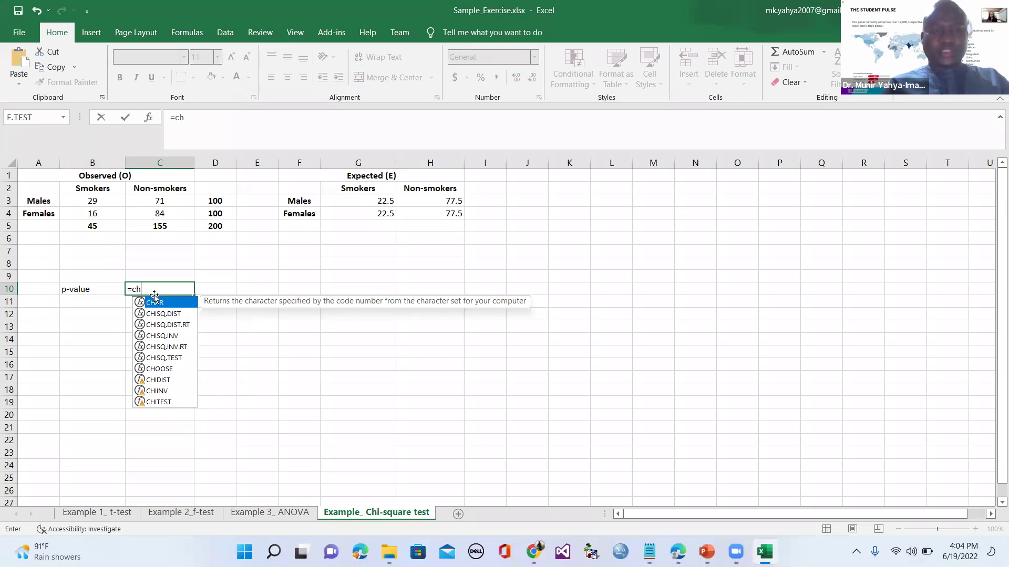
type("i")
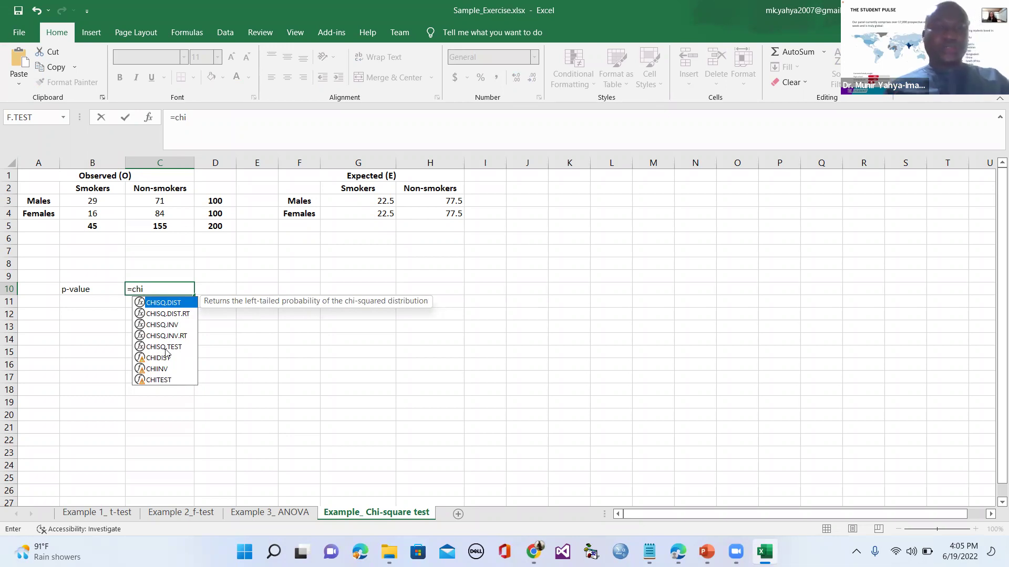
type("sq")
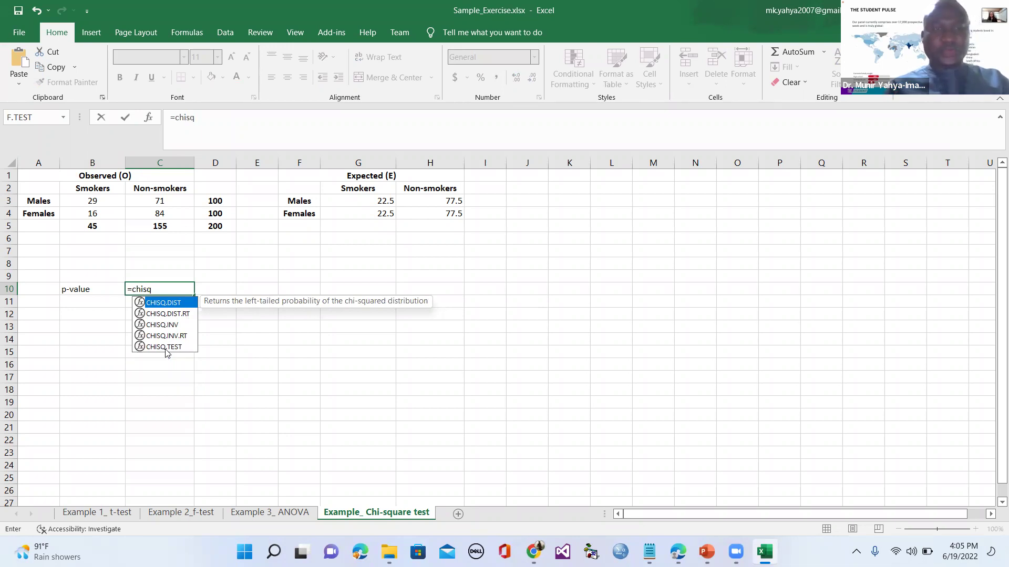
type(".")
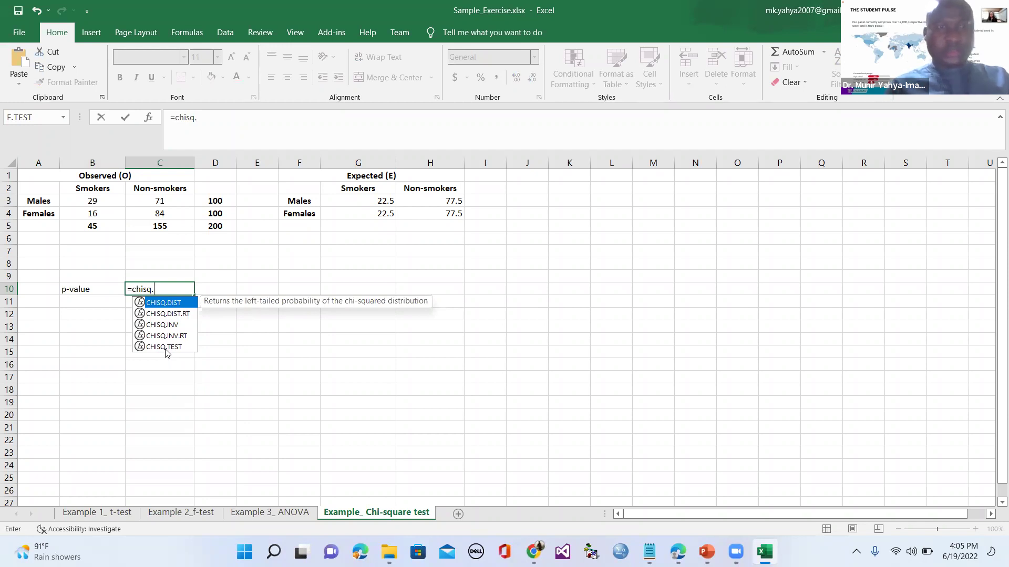
type("tes")
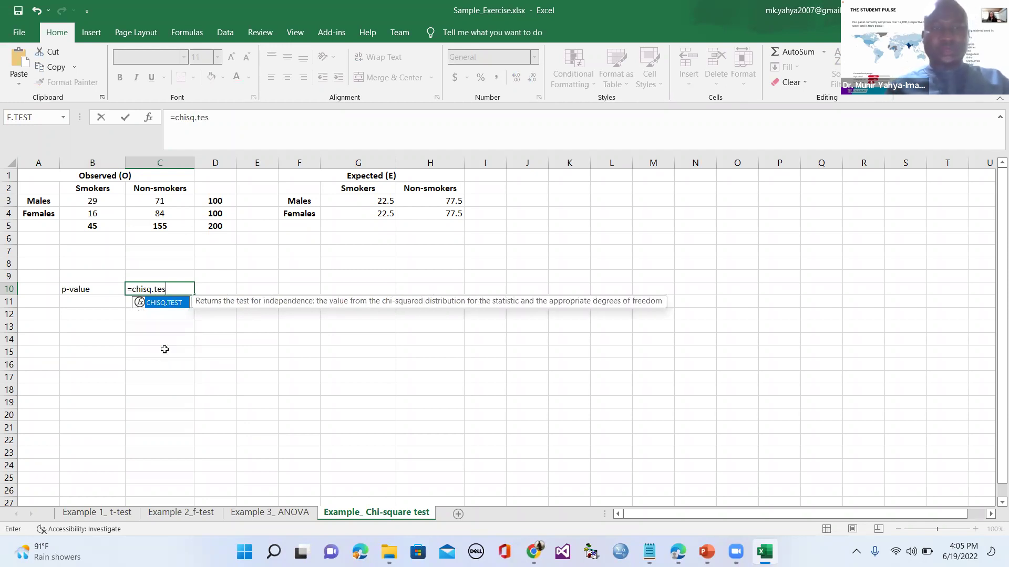
type("t(")
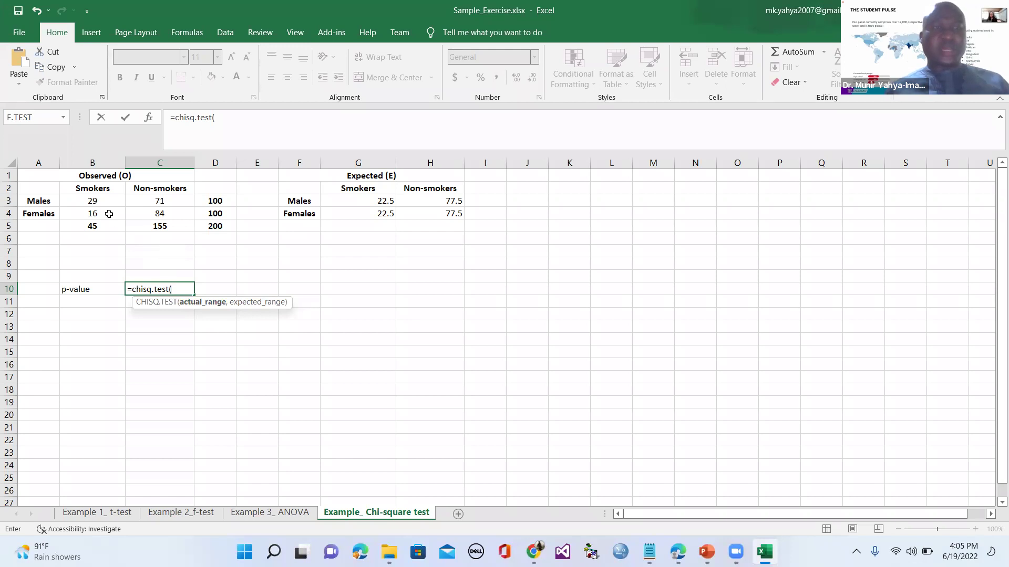
left_click_drag(81, 199, 145, 214)
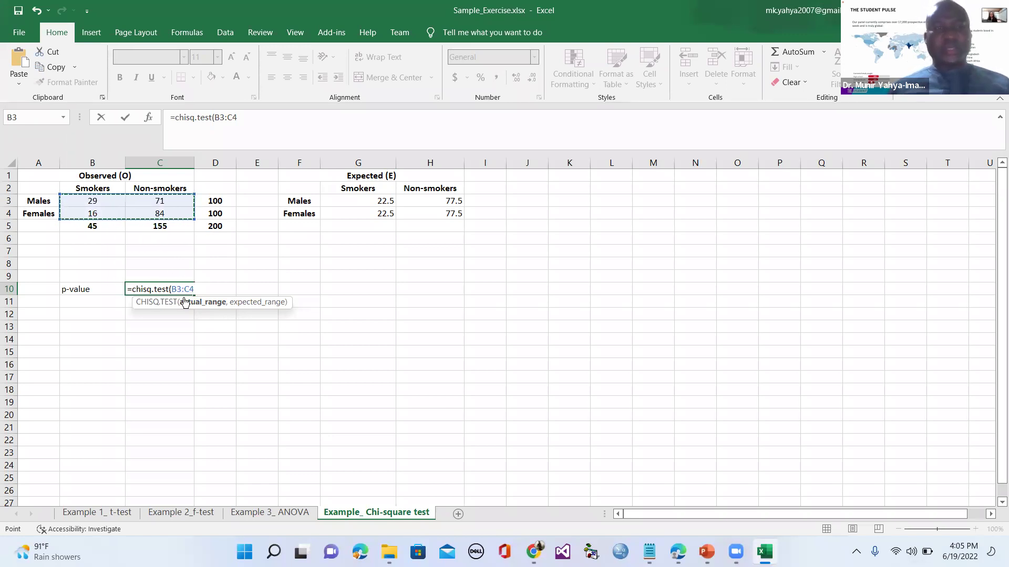
type(",")
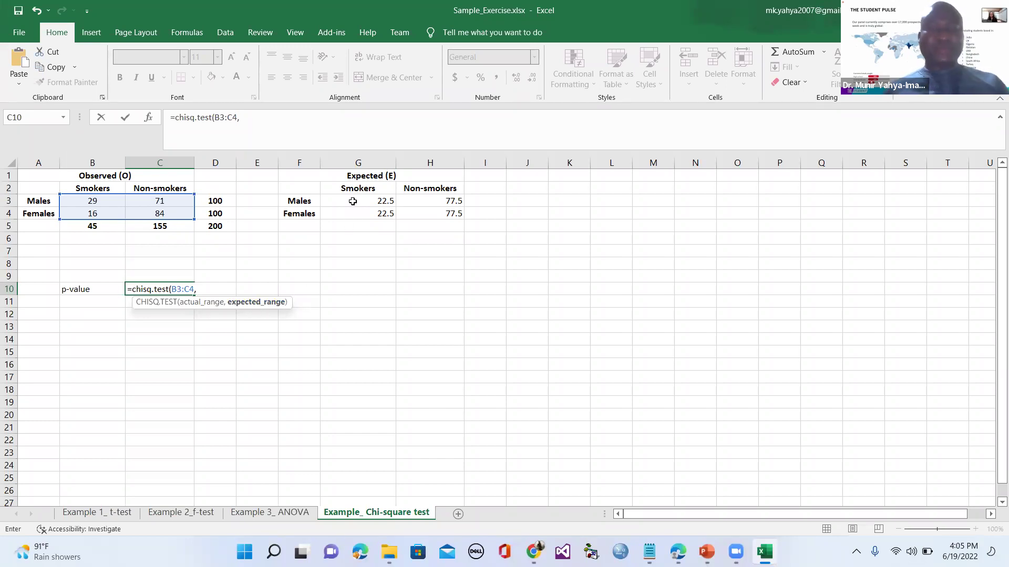
left_click_drag(352, 201, 416, 210)
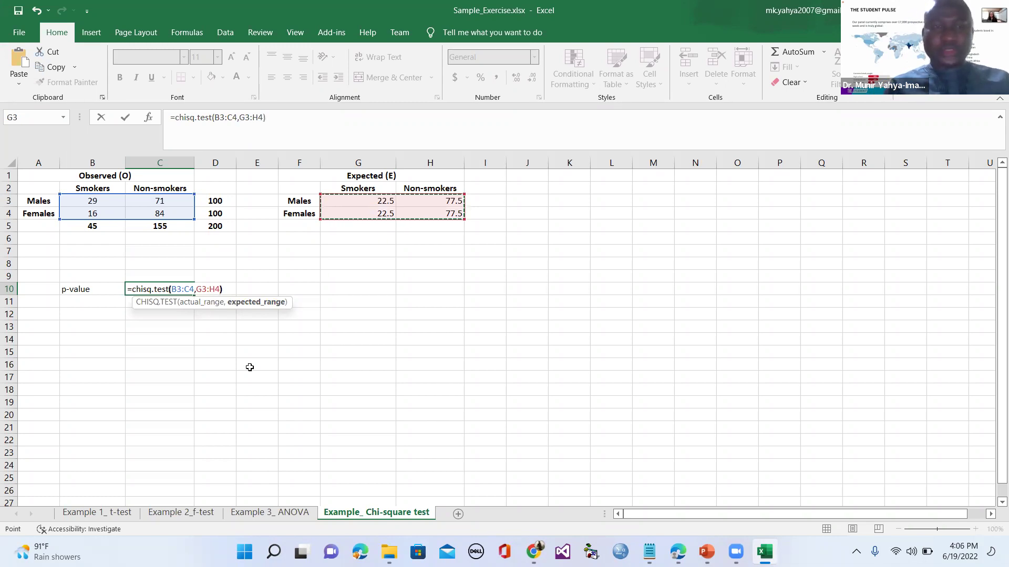
type(")")
key("Return")
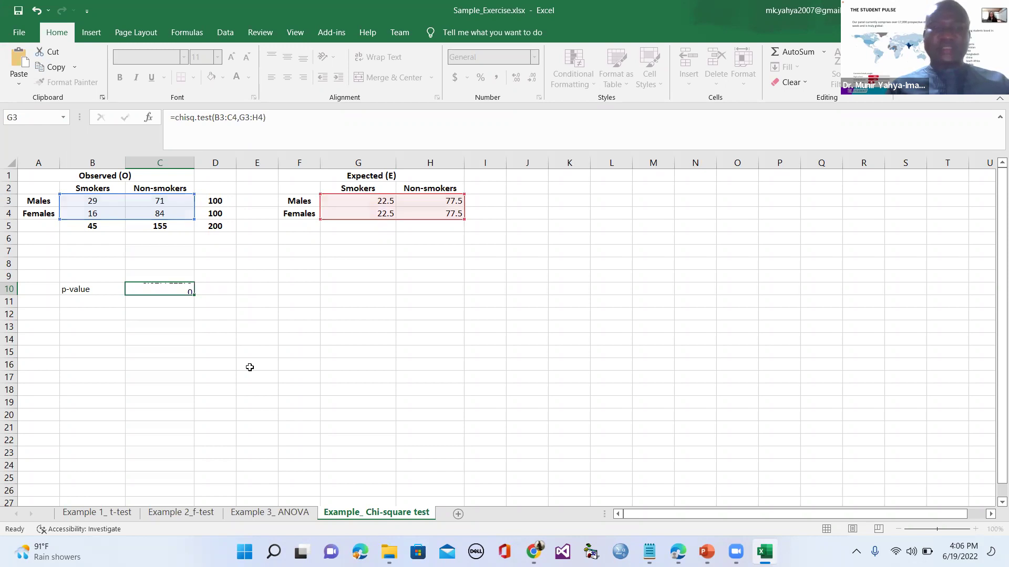
left_click(150, 289)
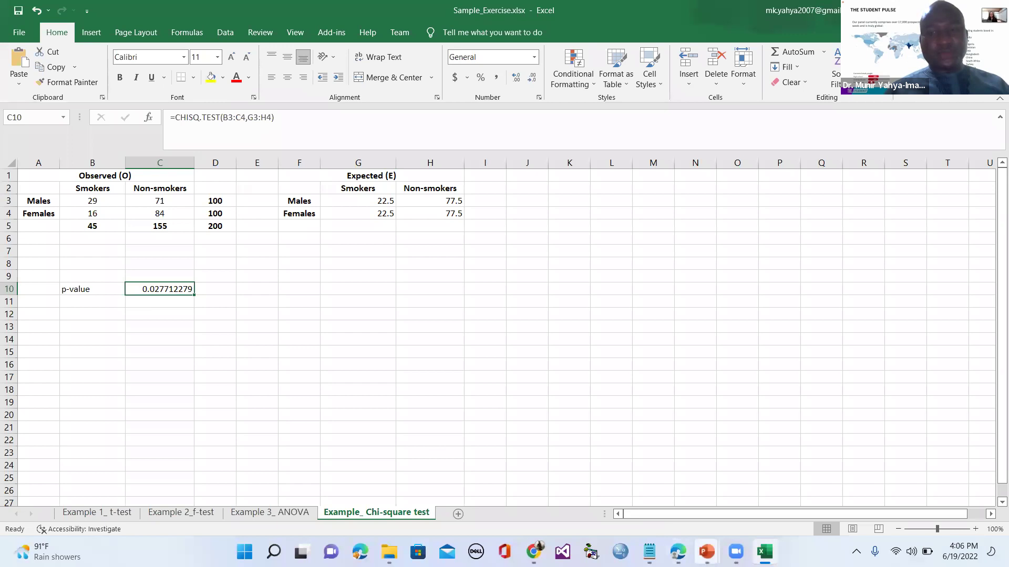
Switch to the Chapter 008 data analysis deck in PowerPoint and start the slide show from the chi-square test slide.
mouse_move(707, 552)
left_click(741, 462)
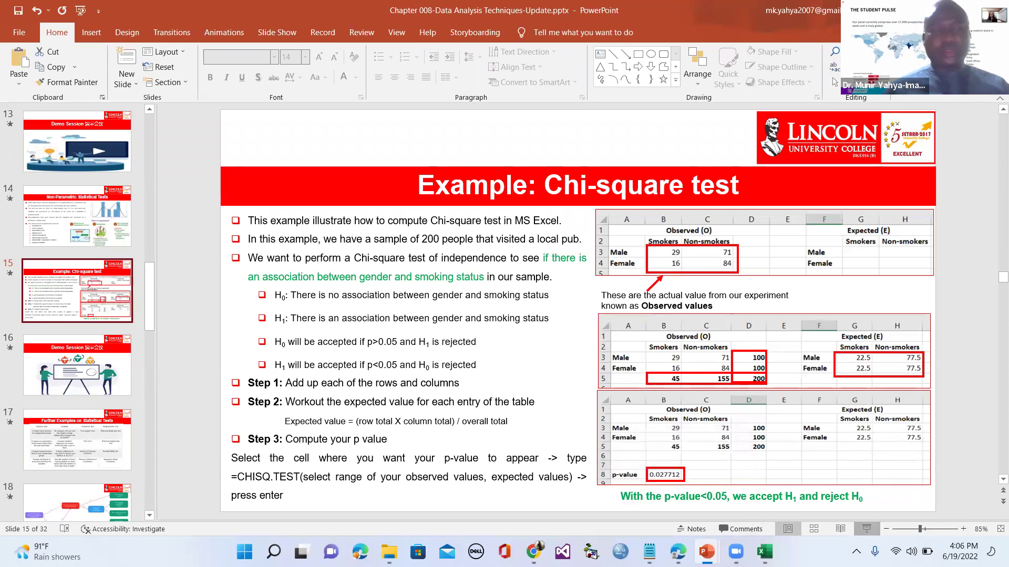
left_click(866, 529)
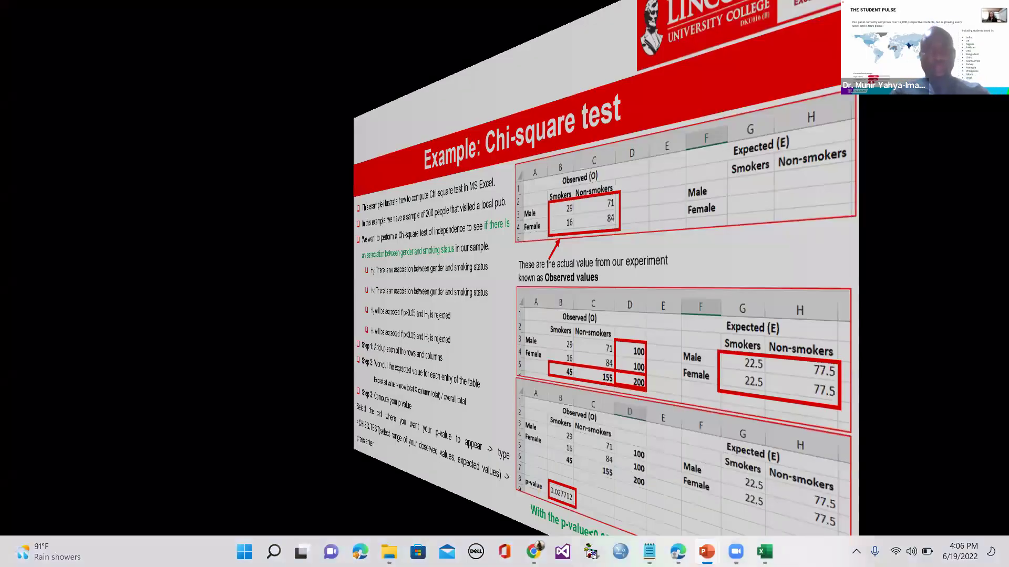